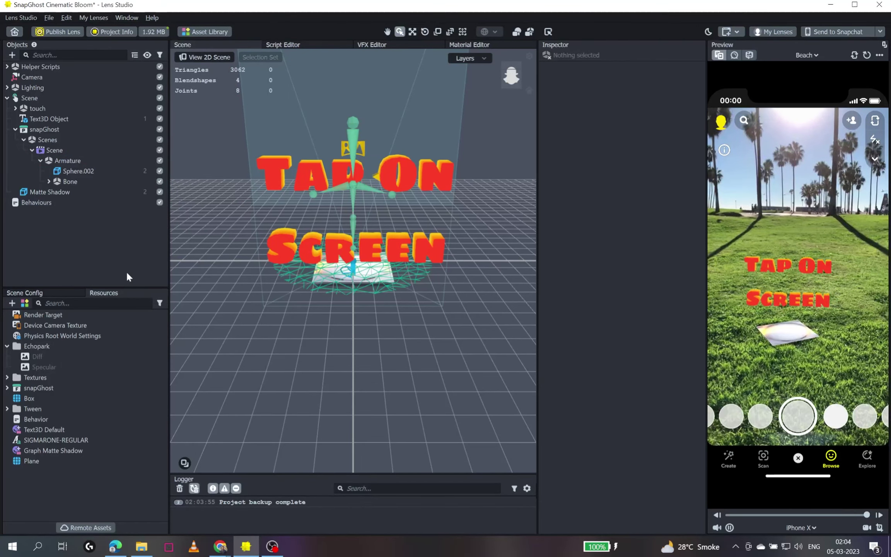
Import the Cinematic Glow asset from the Asset Library and enlarge the Logger and Preview areas
left_click(101, 160)
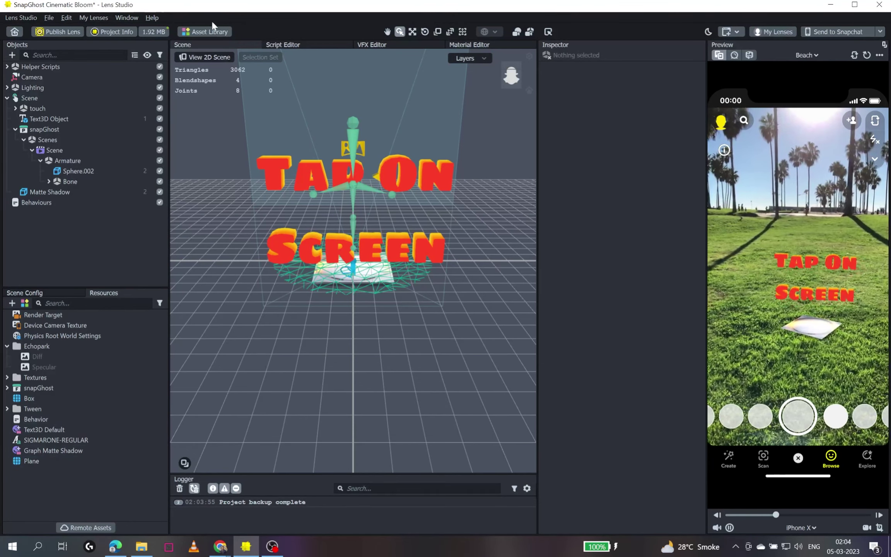
left_click(216, 33)
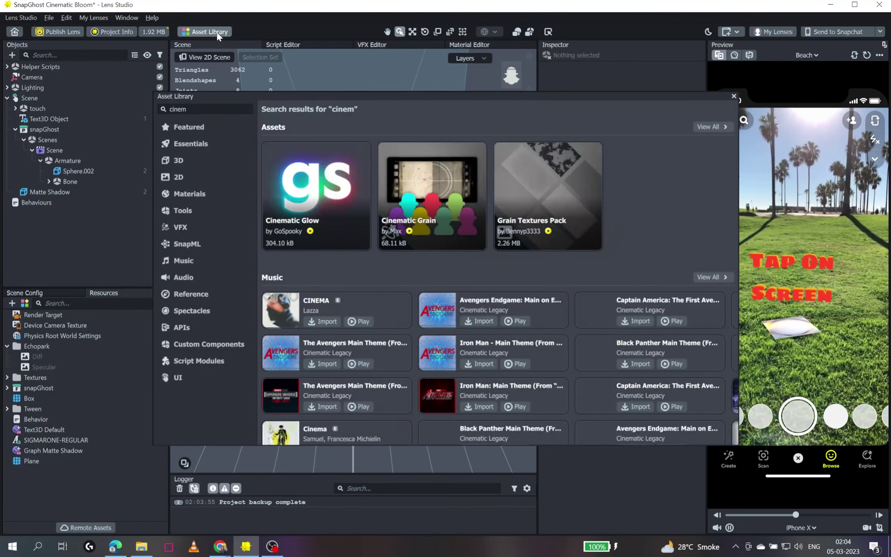
mouse_move(312, 240)
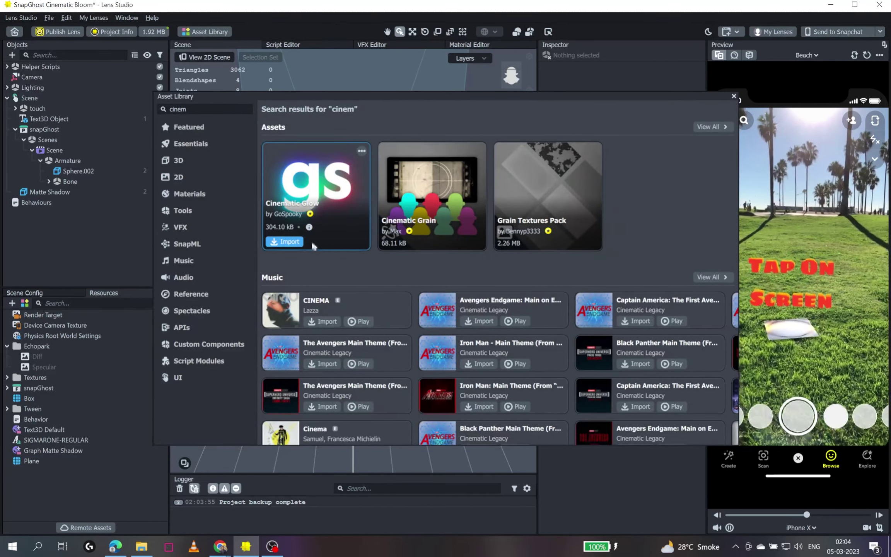
left_click(285, 242)
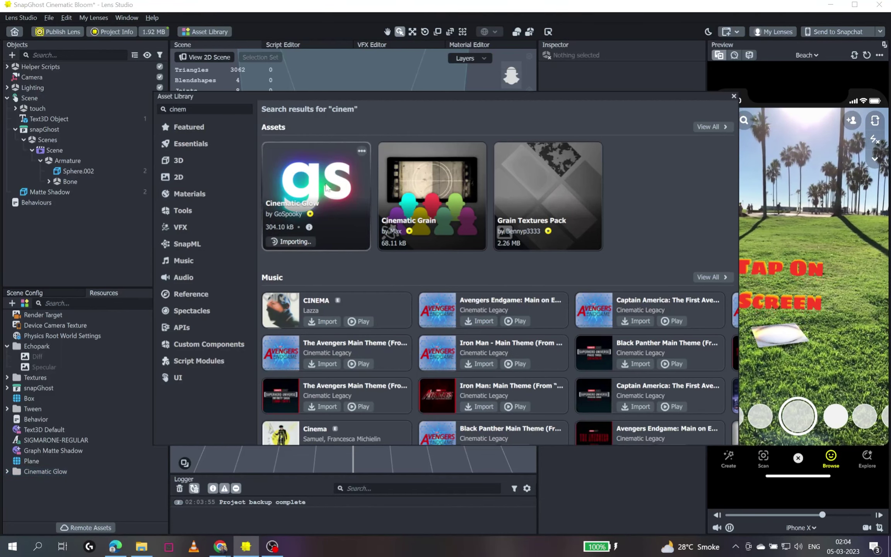
left_click(734, 96)
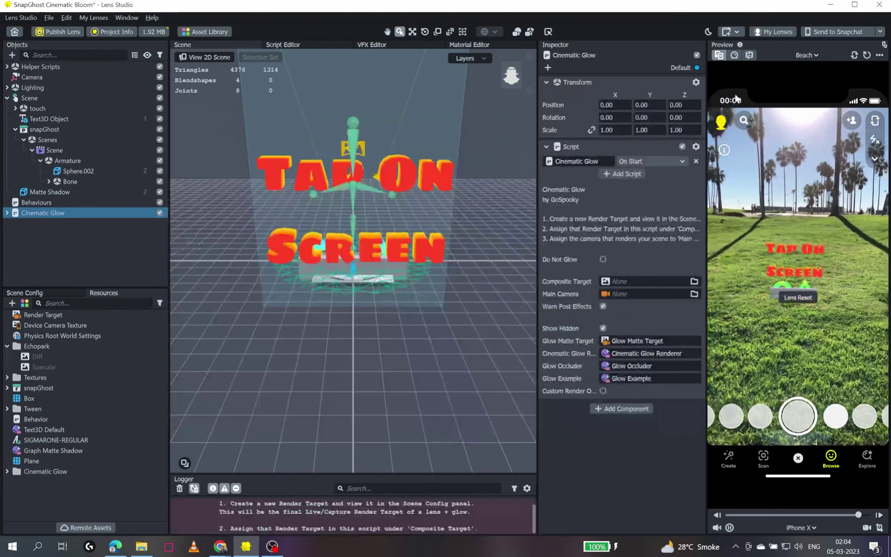
left_click_drag(334, 472, 335, 371)
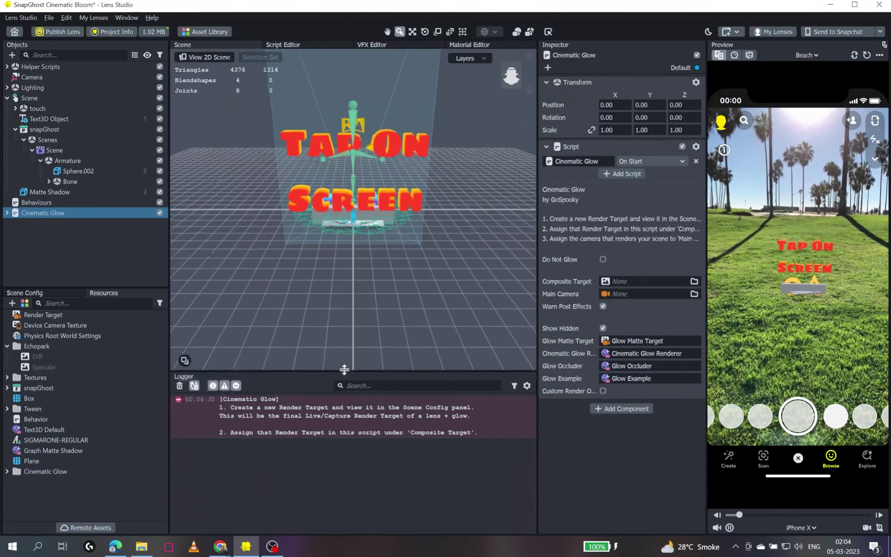
left_click_drag(706, 290, 650, 290)
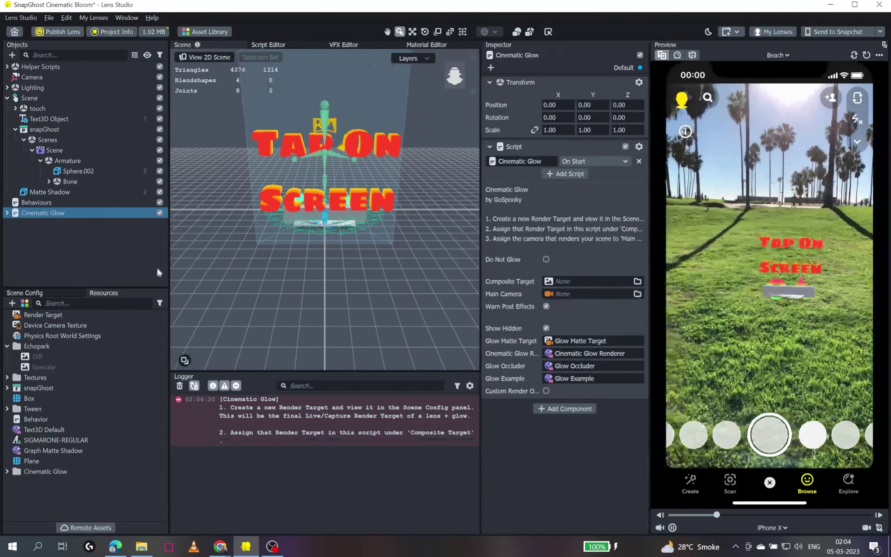
Test the lens's tap interaction in the preview with Cinematic Glow disabled, reset the preview and re-enable Cinematic Glow
left_click(160, 212)
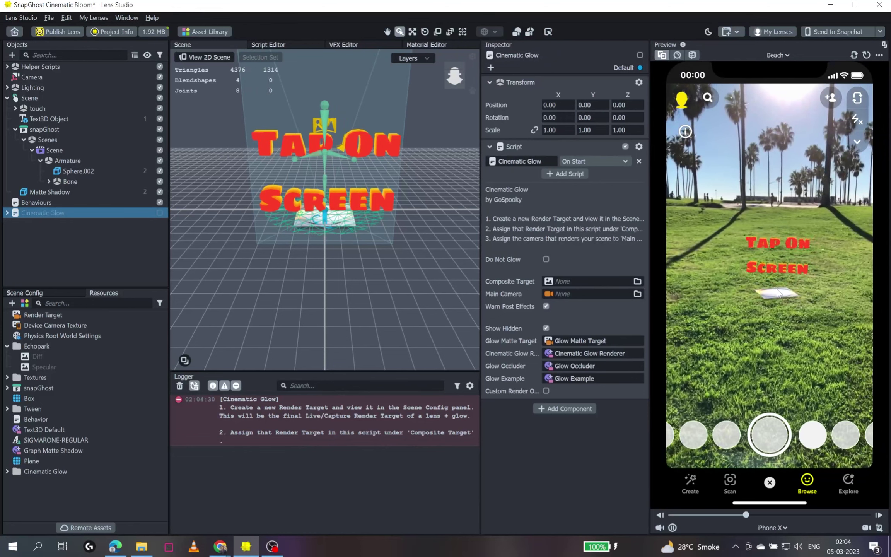
left_click(772, 305)
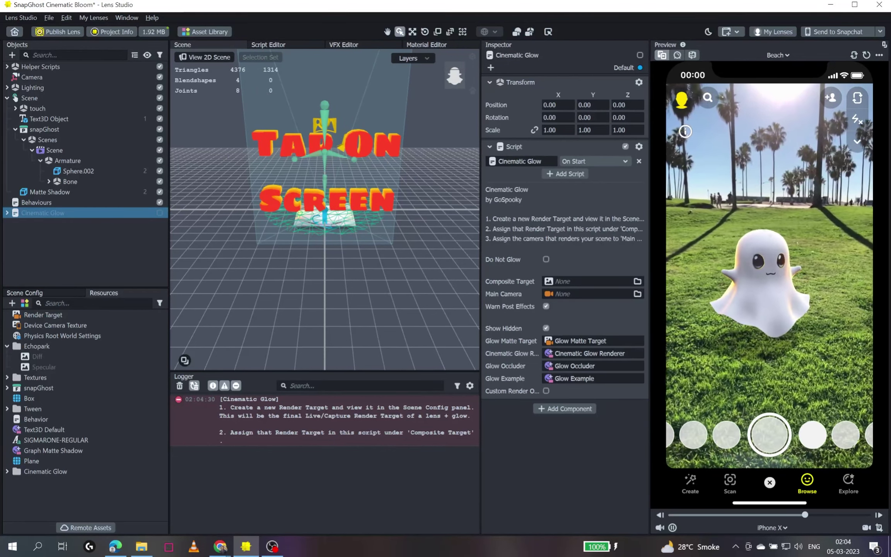
left_click(867, 55)
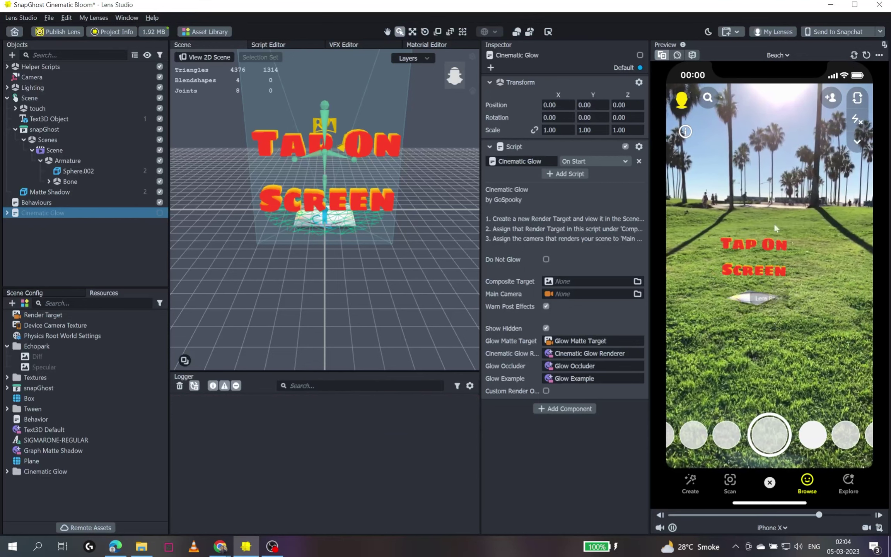
left_click(160, 213)
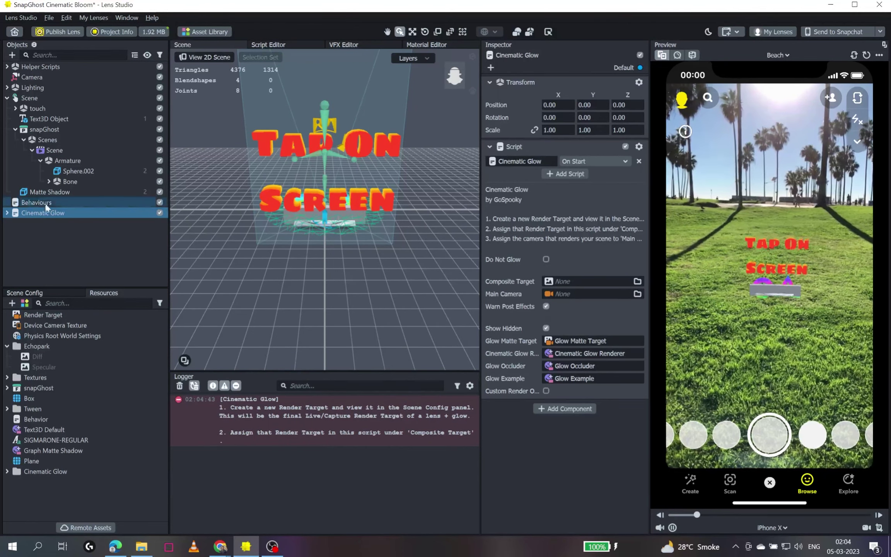
Expand Cinematic Glow's Scene Example object and inspect the materials of its Torus and Triangle
left_click(8, 214)
left_click(38, 225)
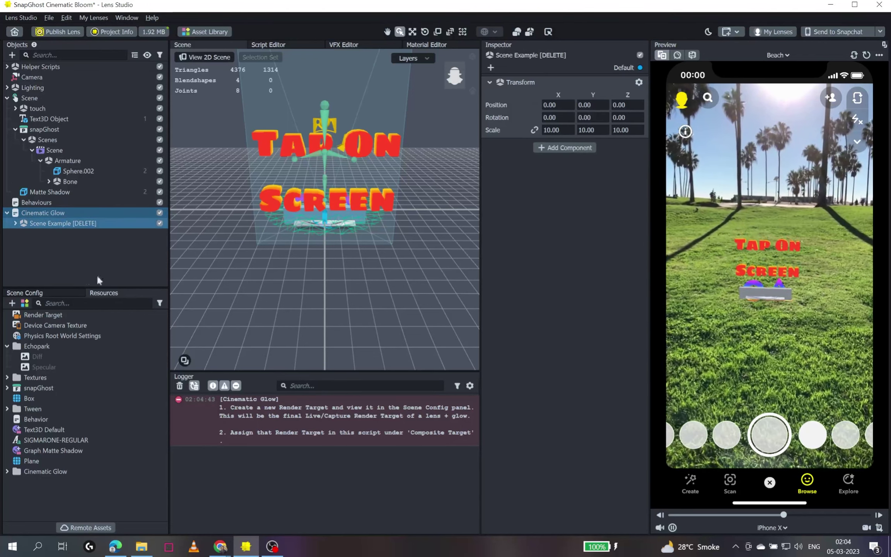
left_click(15, 223)
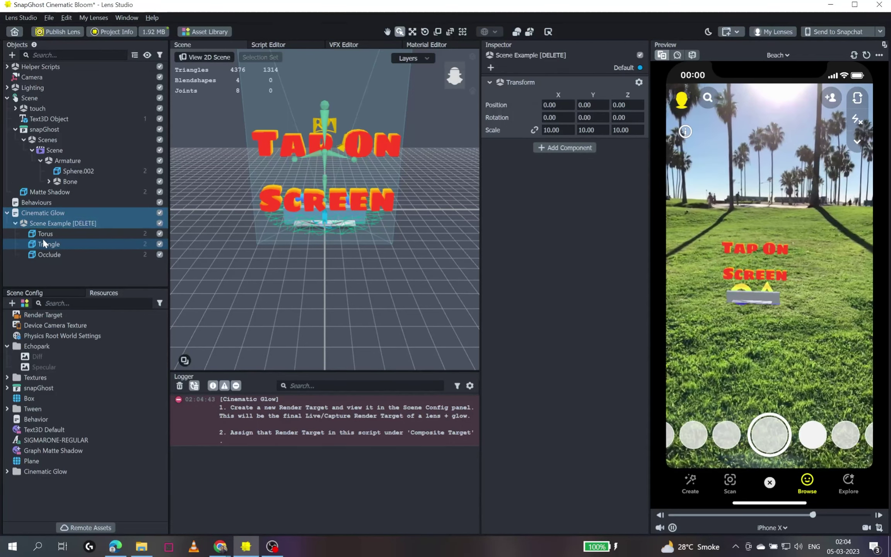
left_click(42, 238)
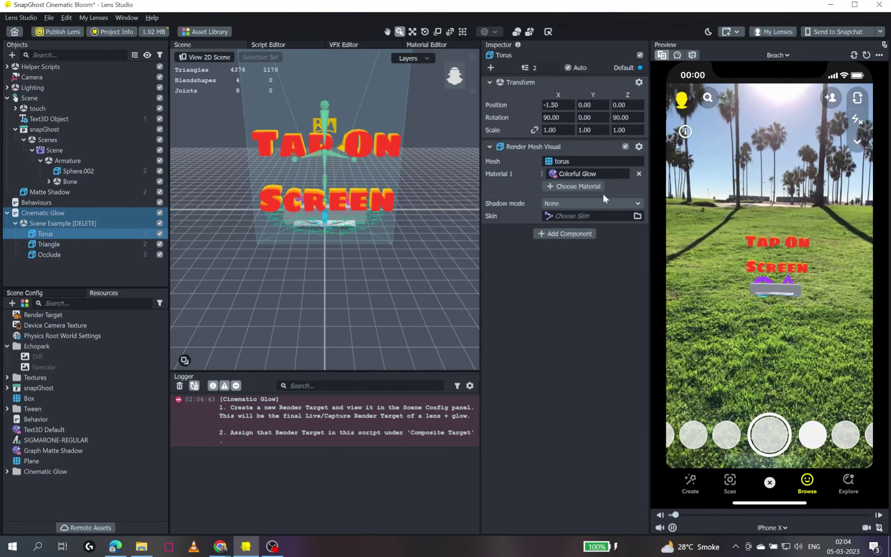
left_click(49, 246)
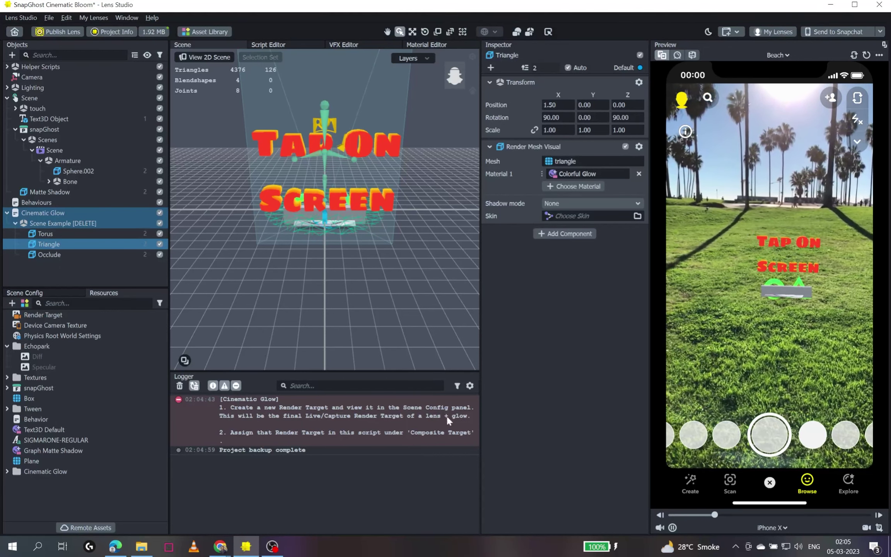
Create a new Render Target resource and name it "Render Target + Glow"
right_click(71, 494)
left_click(85, 502)
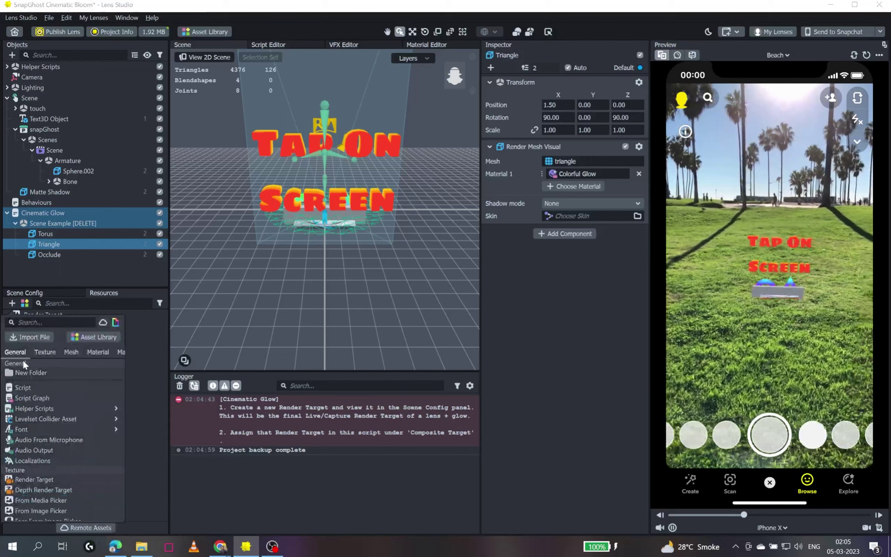
left_click(77, 478)
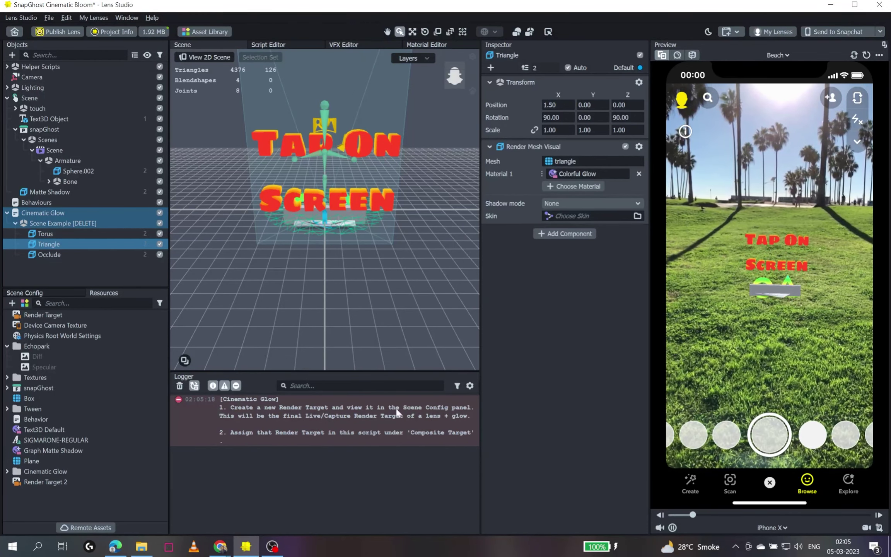
left_click(77, 482)
left_click(75, 482)
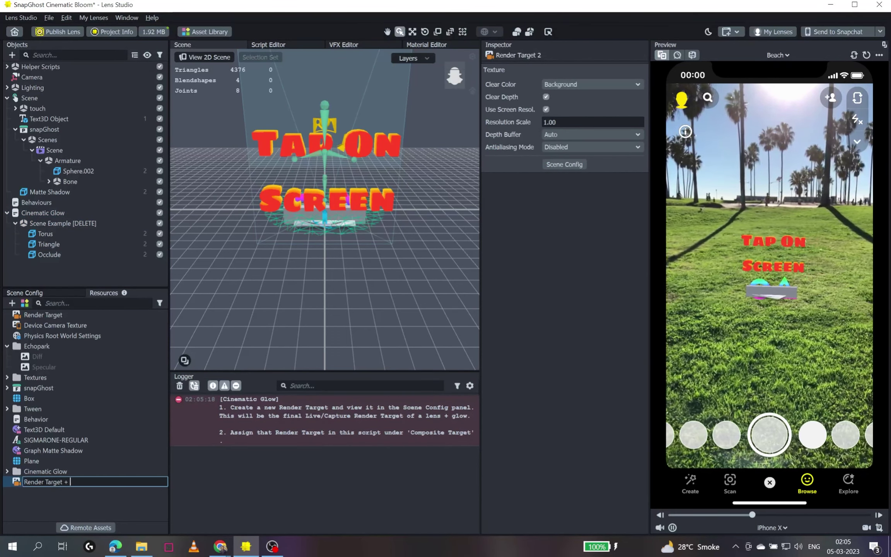
type("+ Glow")
key("Return")
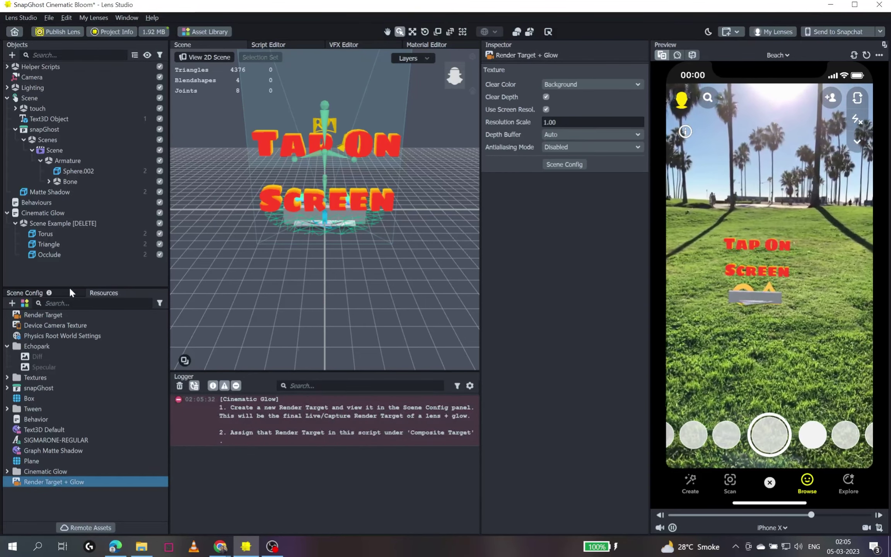
Set both the scene's Capture Target and Live Target to Render Target + Glow
left_click(69, 291)
left_click(97, 304)
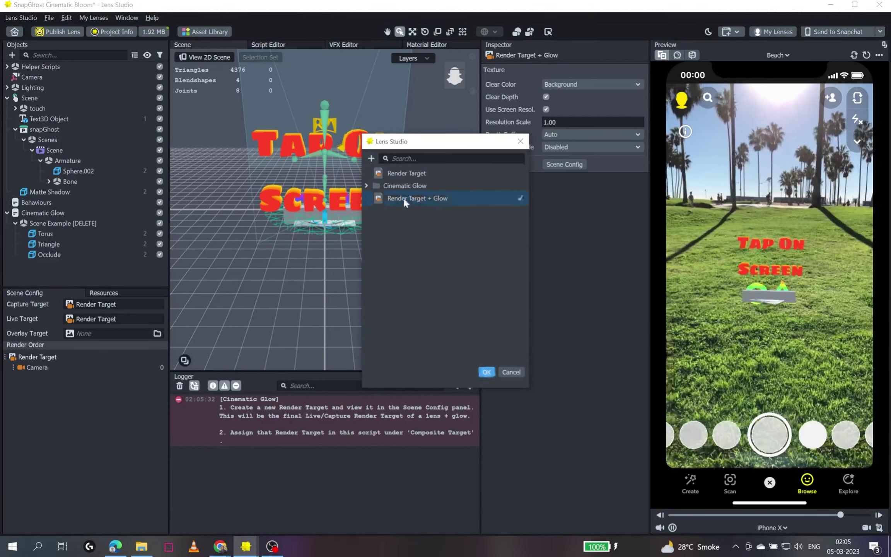
left_click(485, 372)
left_click(126, 320)
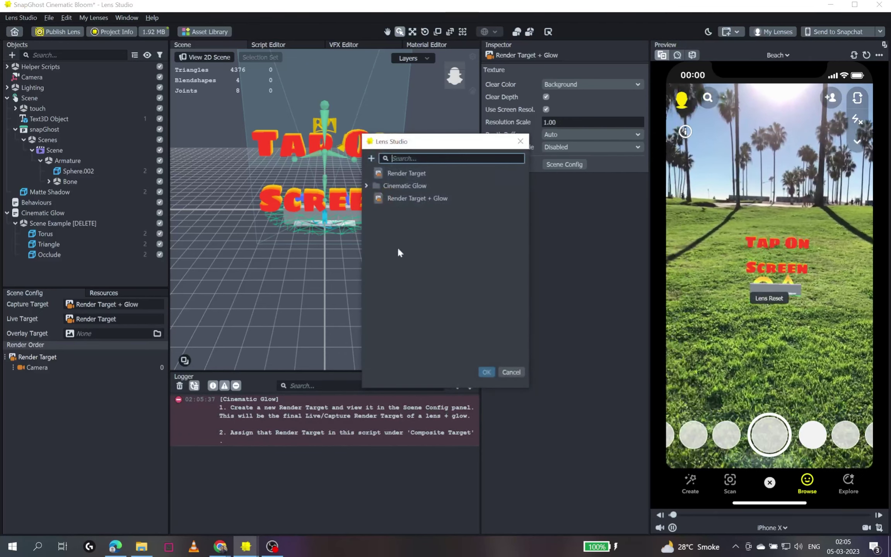
left_click(487, 373)
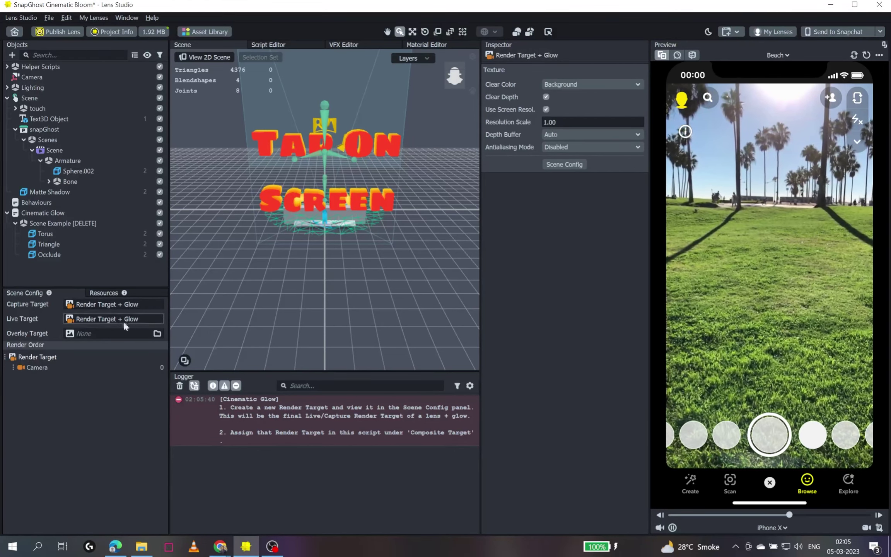
mouse_move(34, 319)
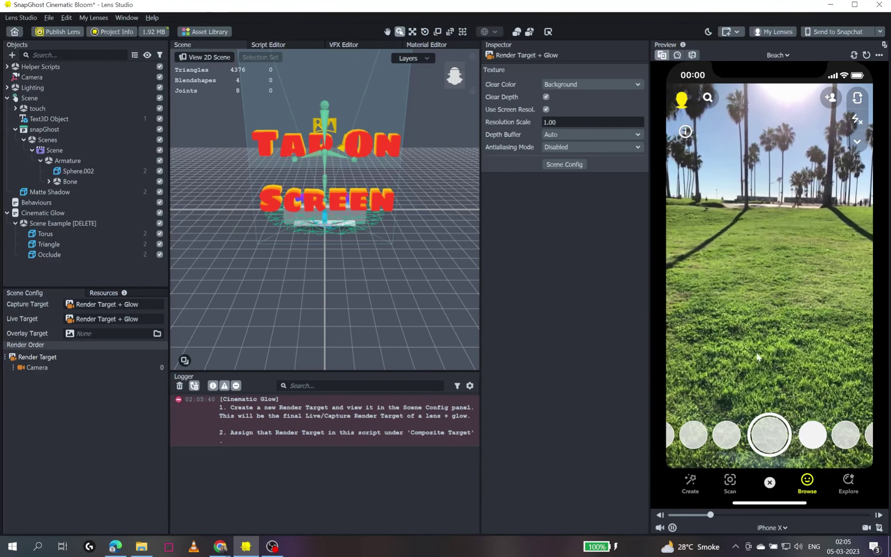
In the Cinematic Glow script, assign Render Target + Glow as Composite Target and the scene's Camera as Main Camera
left_click(130, 290)
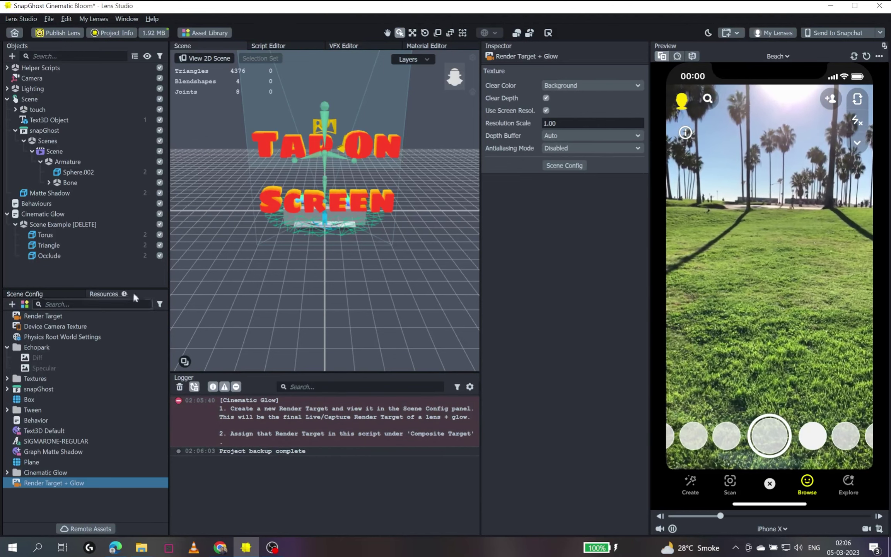
left_click(57, 214)
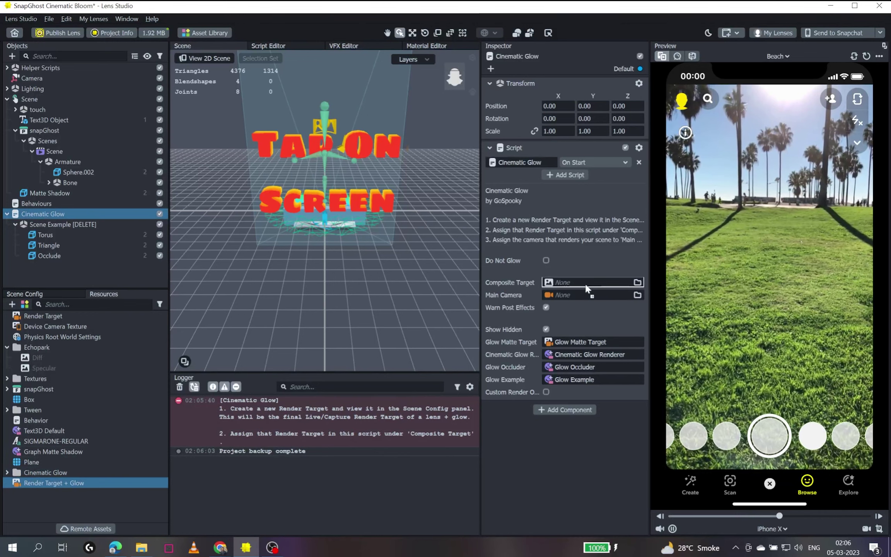
left_click_drag(586, 286, 584, 282)
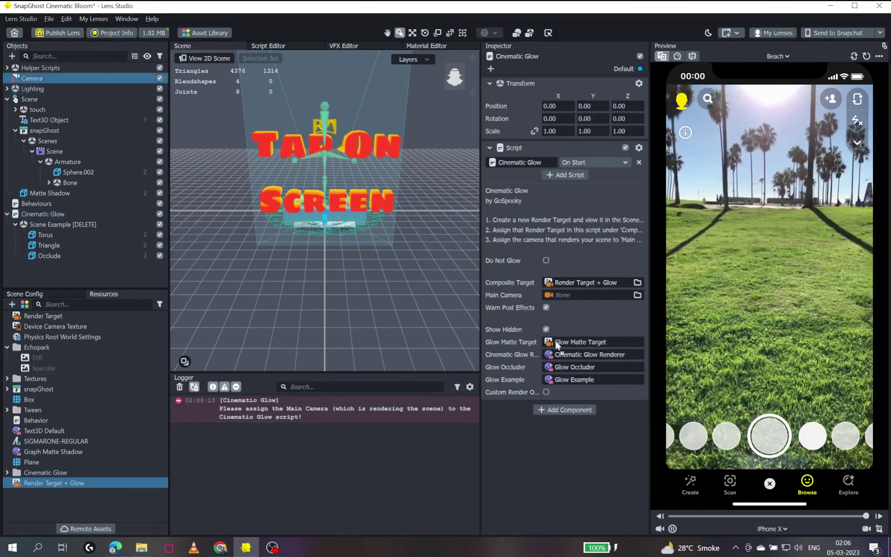
left_click_drag(573, 301, 576, 306)
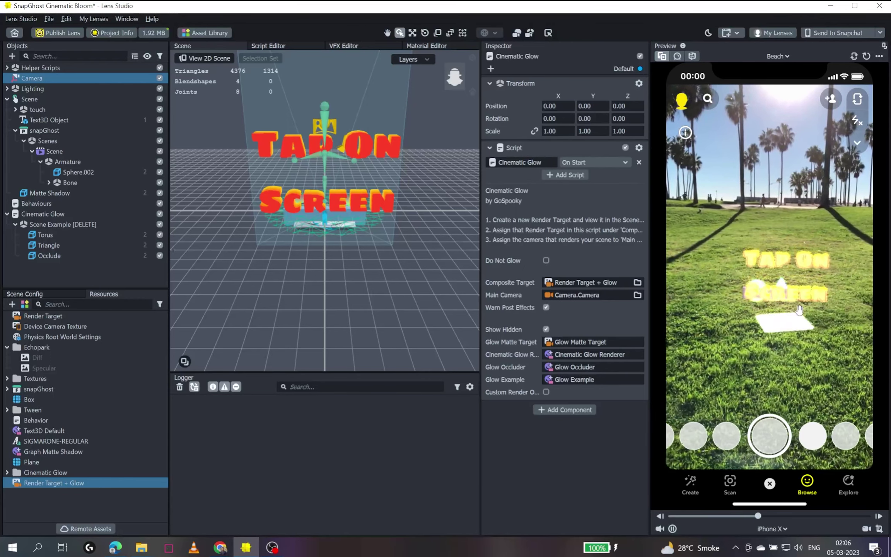
Select the example Torus and send the lens to Snapchat for testing
left_click(41, 235)
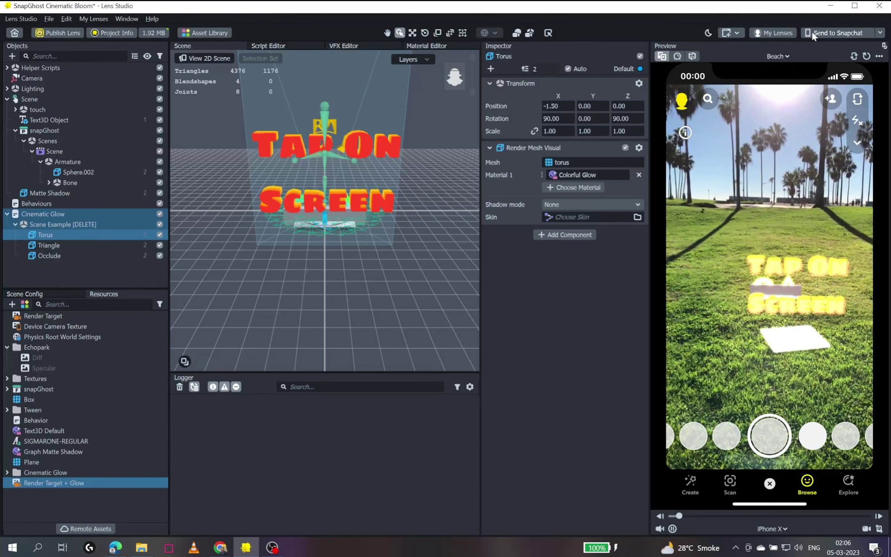
left_click(836, 33)
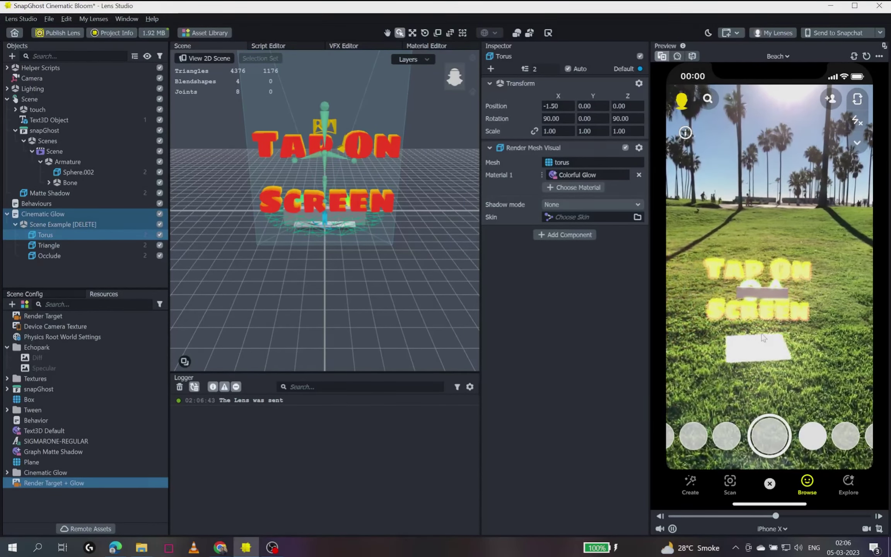
Locate the Torus's Colorful Glow material among the resources and open its node graph to examine the shader connections
left_click(7, 473)
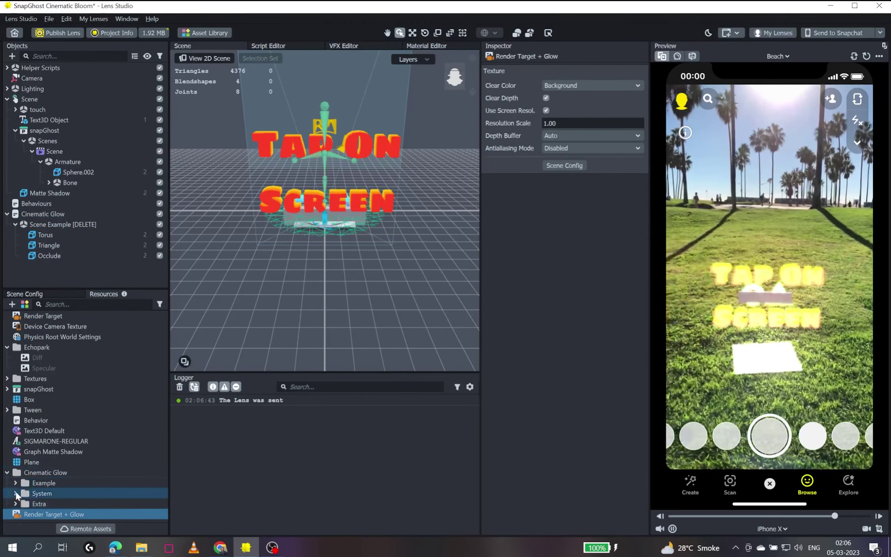
left_click(45, 235)
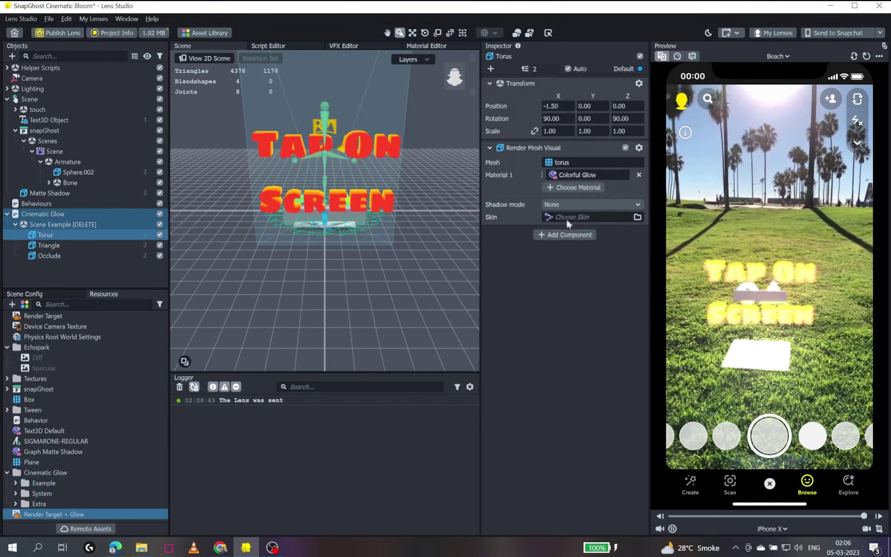
key("Up")
key("Up")
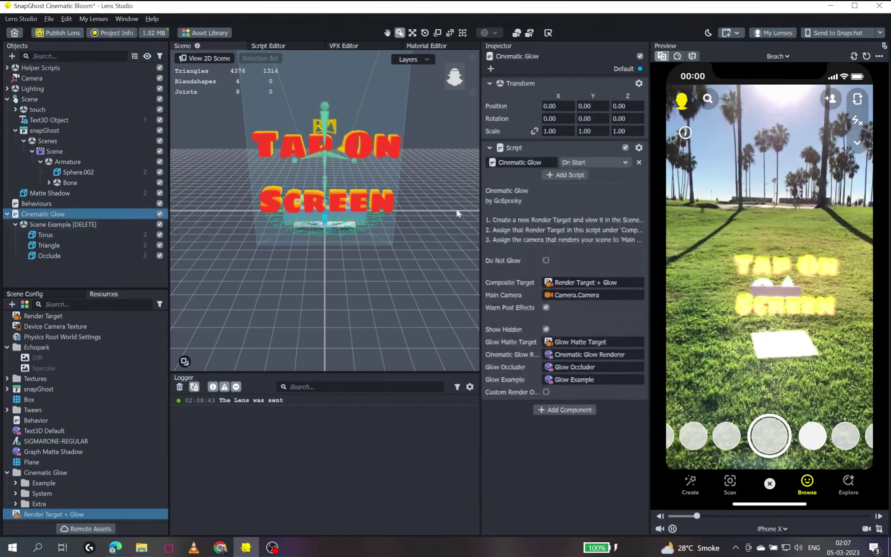
left_click(95, 236)
right_click(565, 173)
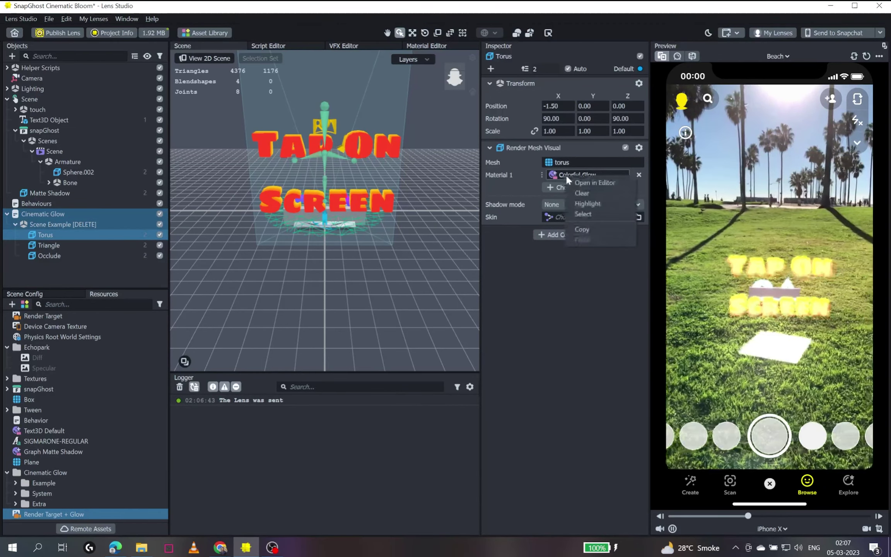
left_click(588, 204)
double_click(73, 482)
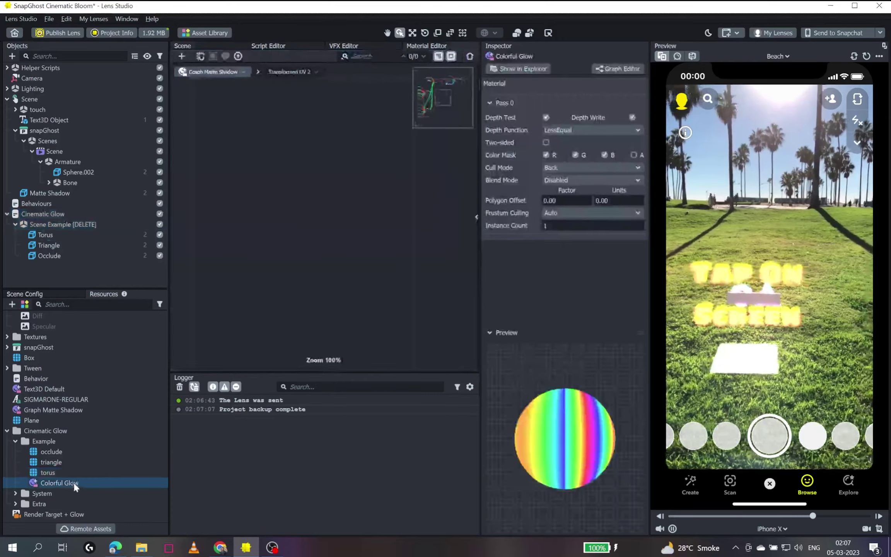
scroll(387, 223, "down", 3)
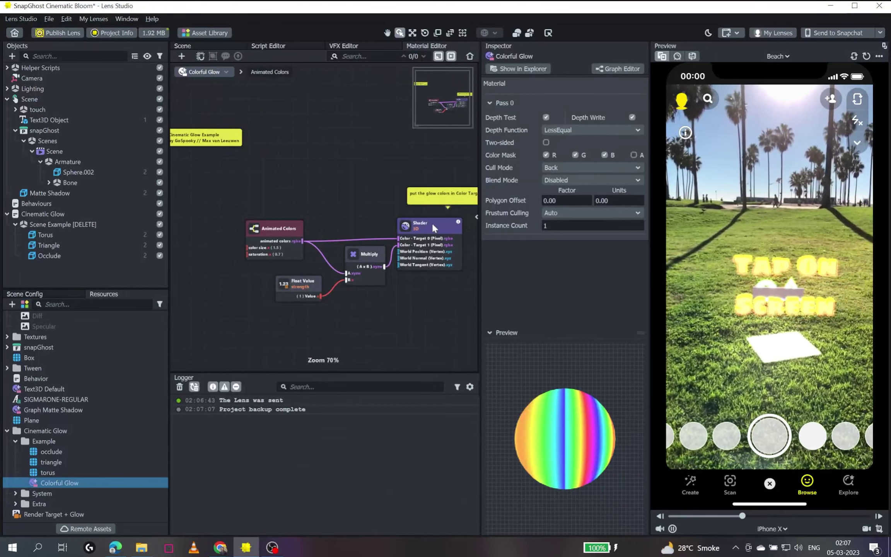
Try to copy the Shader node in the Colorful Glow graph
left_click(432, 224)
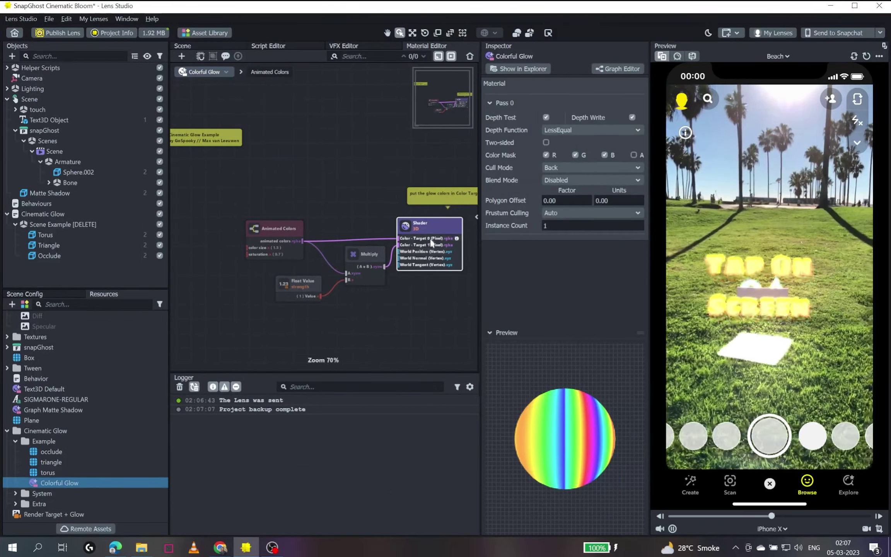
middle_click_drag(402, 229, 389, 229)
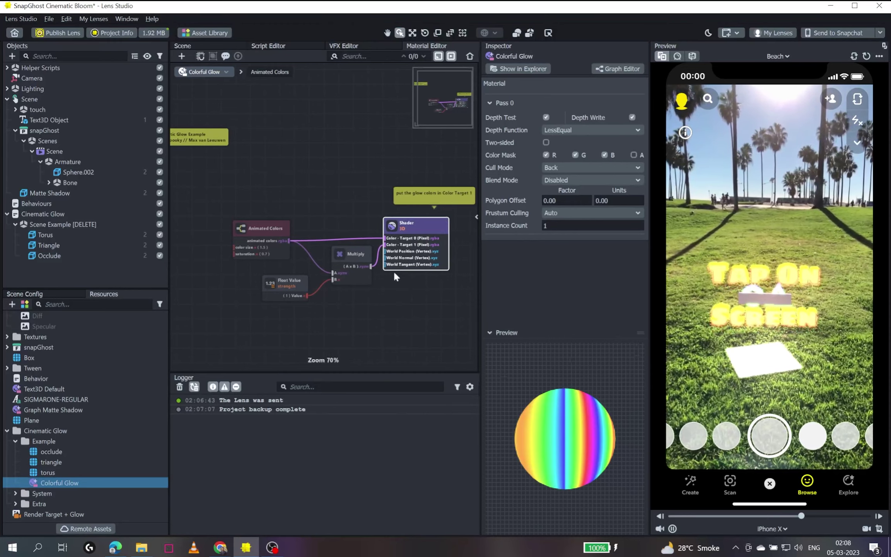
key("ctrl+c")
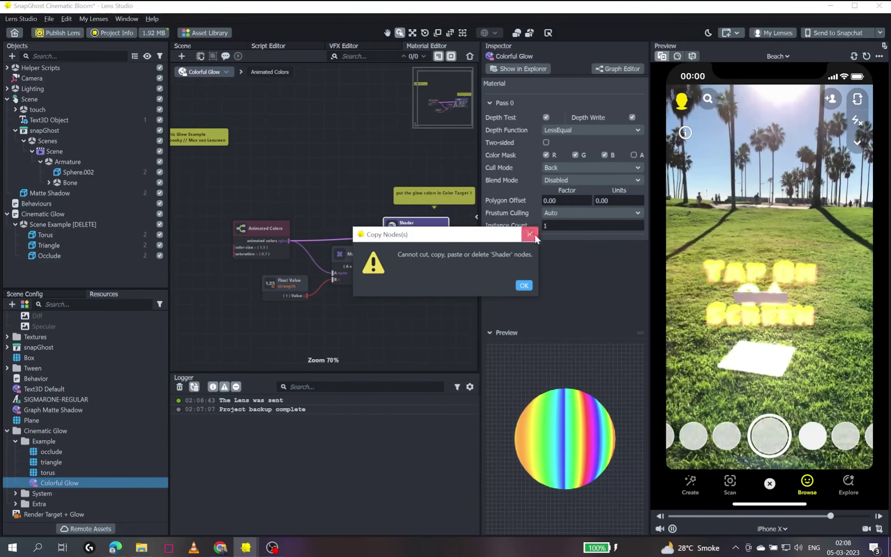
left_click(535, 237)
middle_click_drag(329, 202, 351, 201)
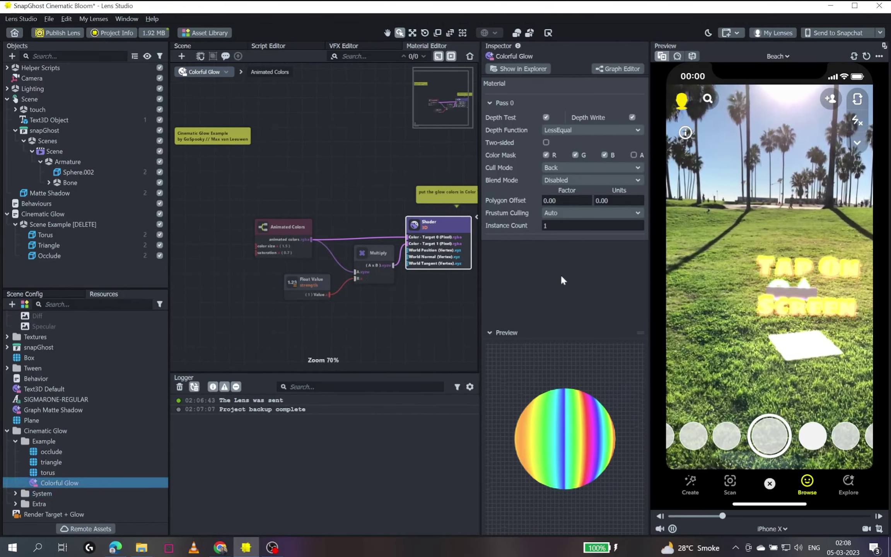
Duplicate the Colorful Glow material in the Cinematic Glow Example folder
left_click(61, 482)
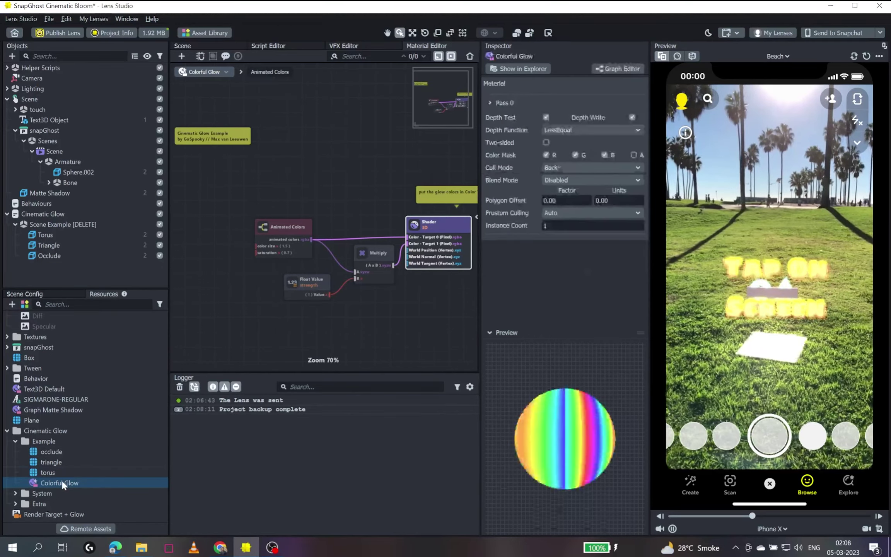
key("ctrl+d")
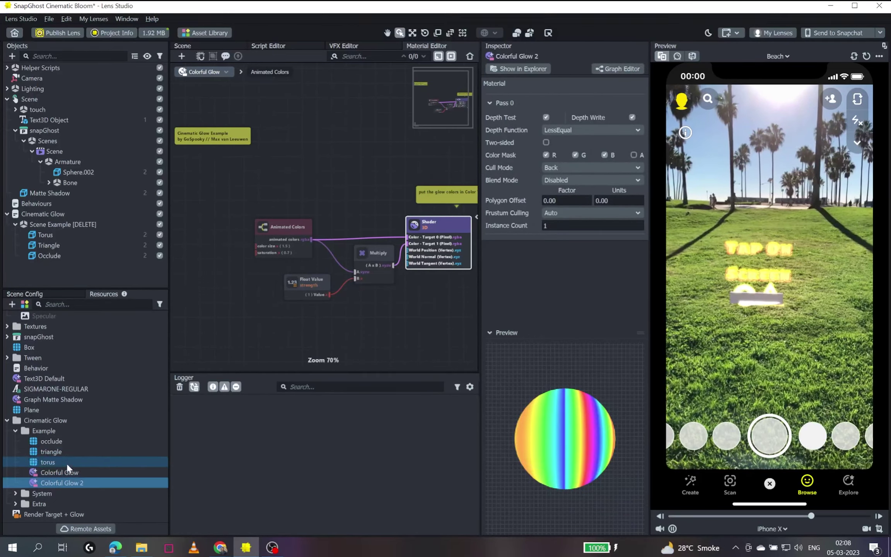
Locate snapGhost's Uber PBR material among the resources and open its node graph
scroll(51, 433, "up", 2)
left_click(7, 388)
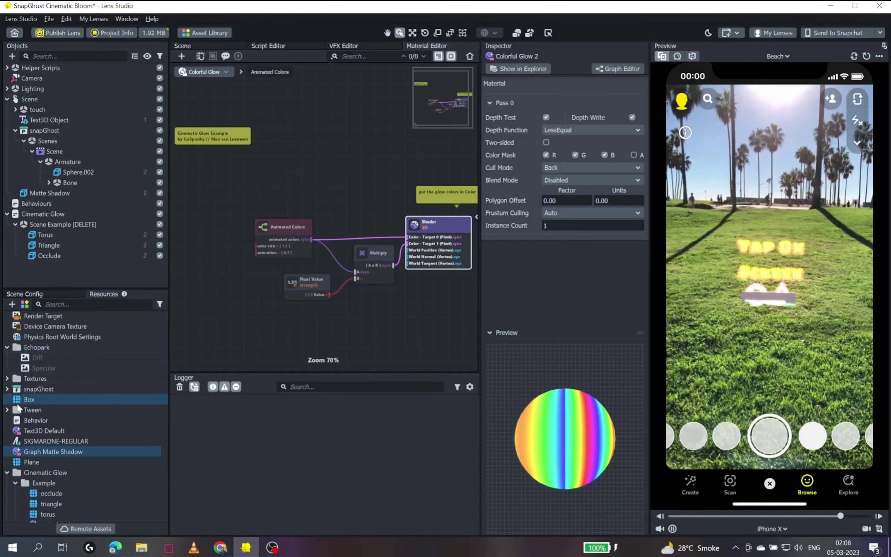
left_click(15, 431)
left_click(36, 440)
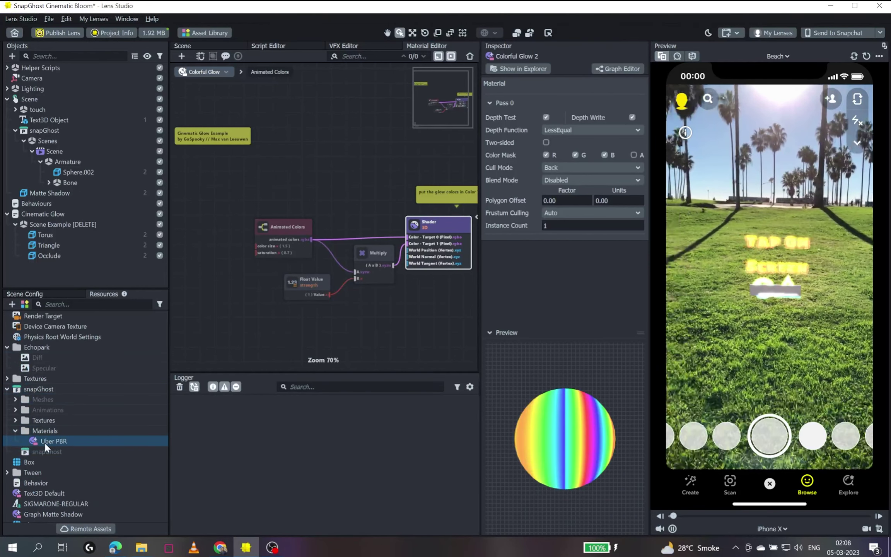
left_click(45, 443)
scroll(521, 266, "down", 4)
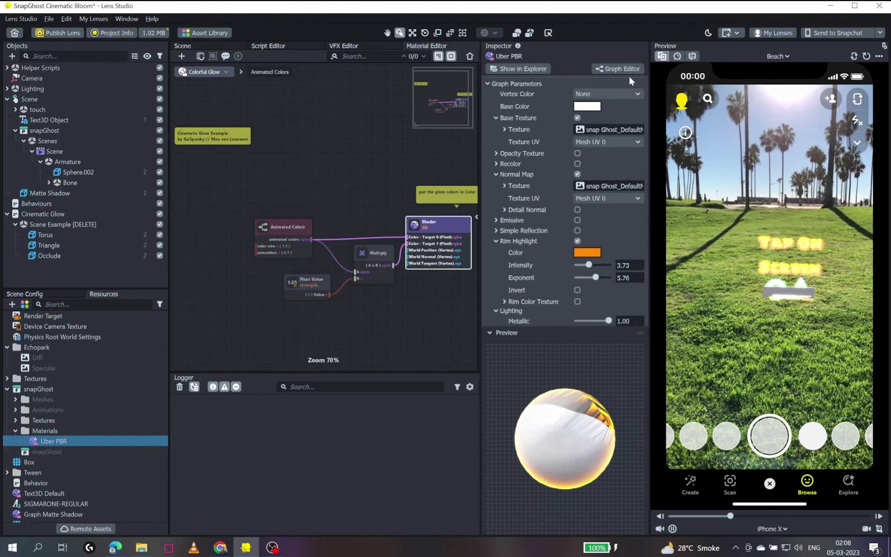
left_click(619, 69)
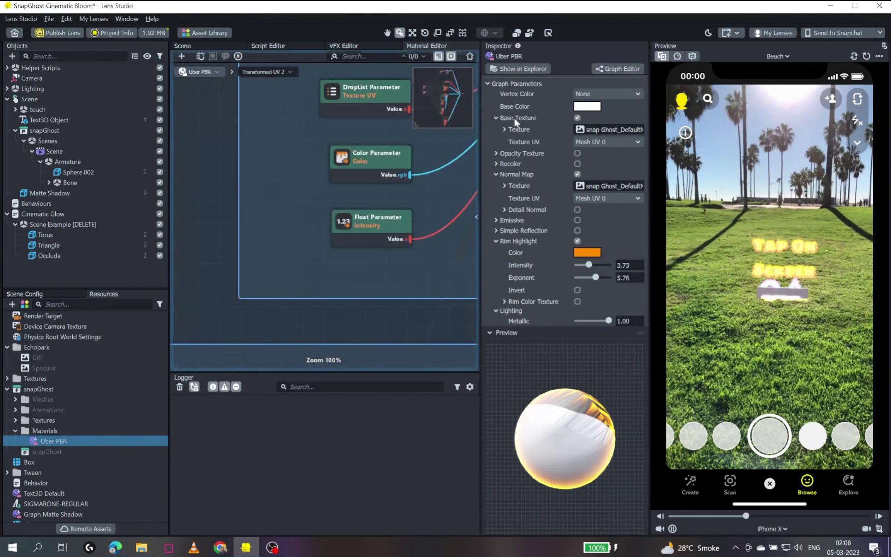
scroll(343, 228, "down", 1)
scroll(343, 227, "down", 8)
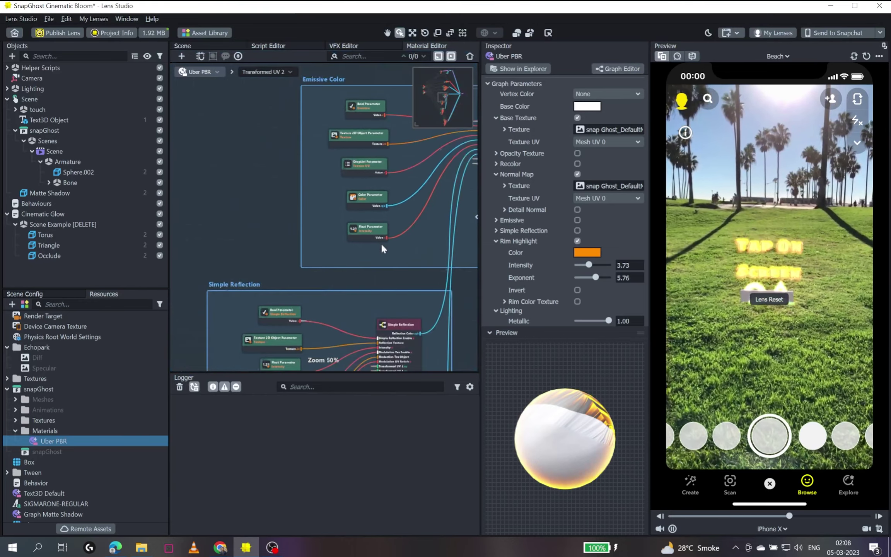
middle_click_drag(280, 242, 323, 182)
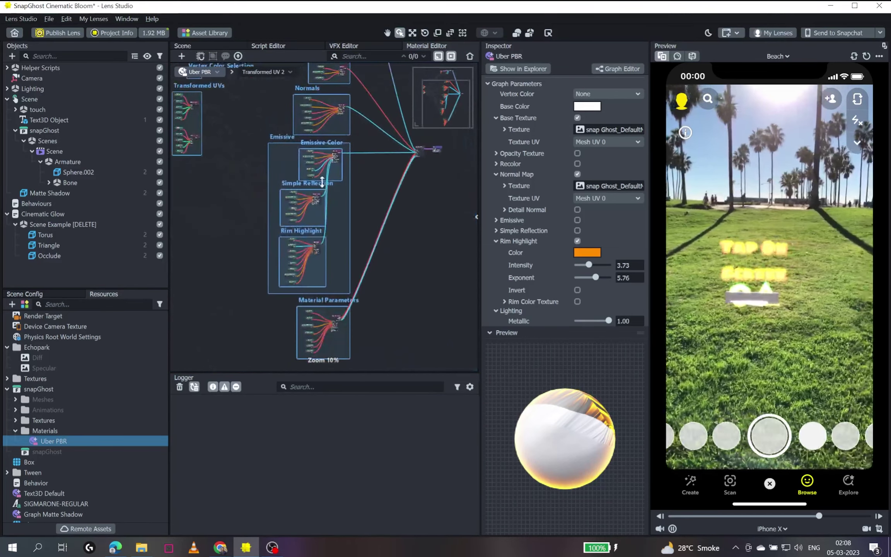
Rename the duplicated Colorful Glow 2 material as Glow Ghost Material
scroll(51, 492, "down", 2)
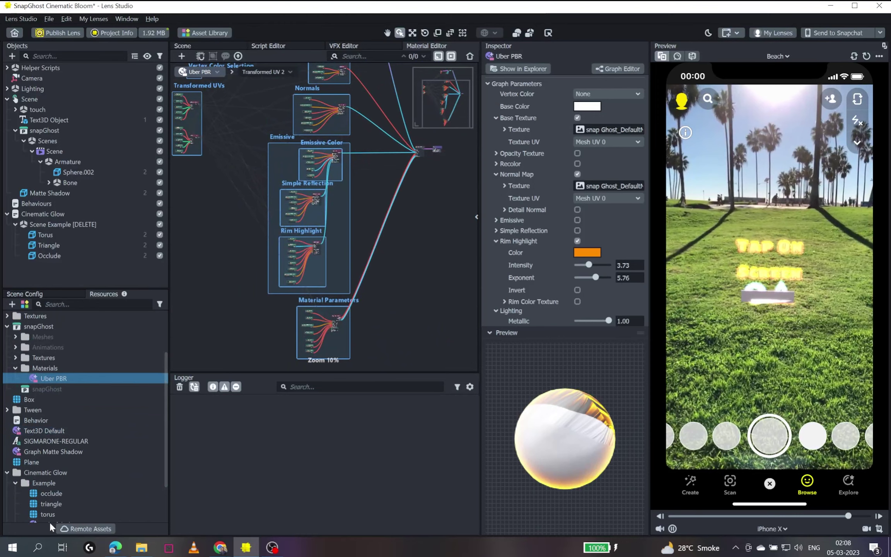
middle_click_drag(283, 362, 336, 303)
scroll(75, 447, "down", 2)
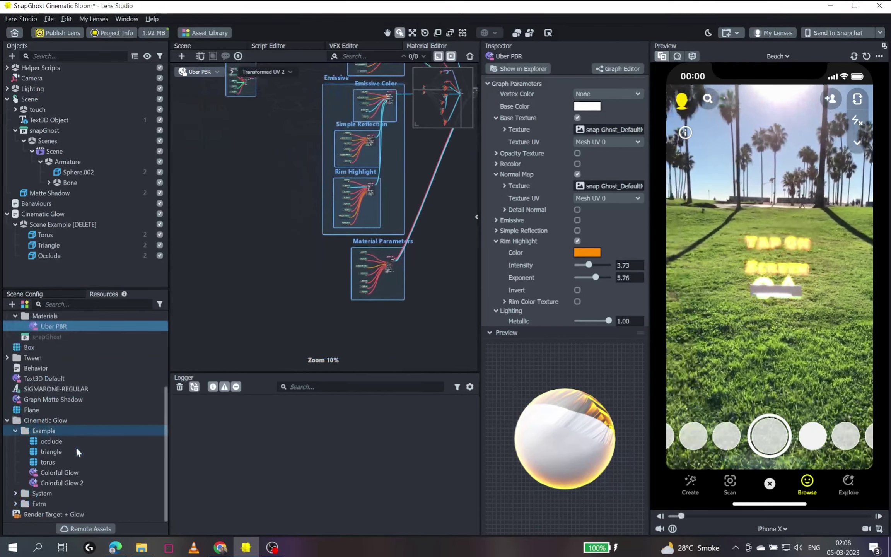
left_click(69, 483)
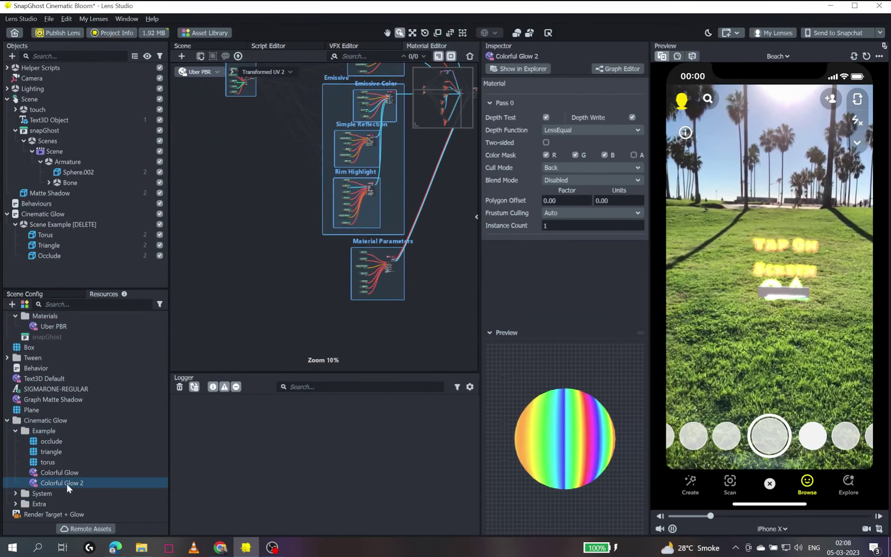
left_click(67, 483)
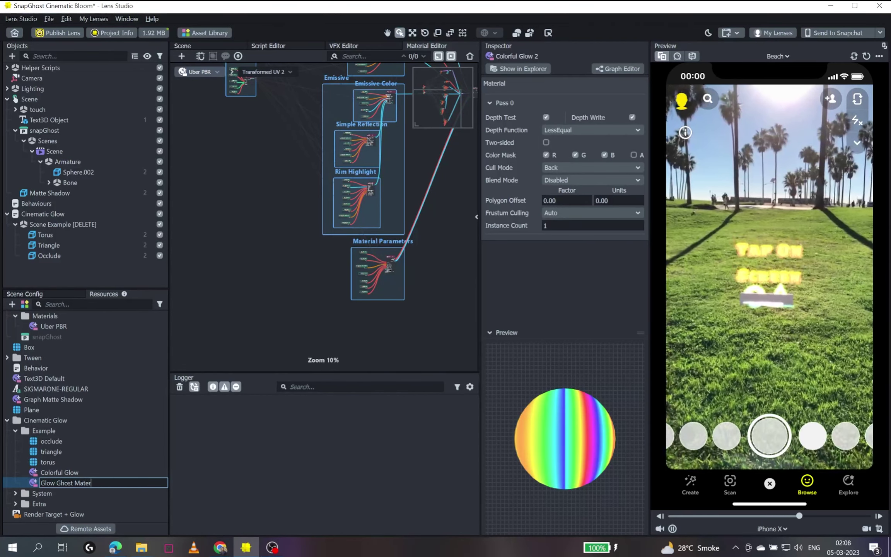
key("Return")
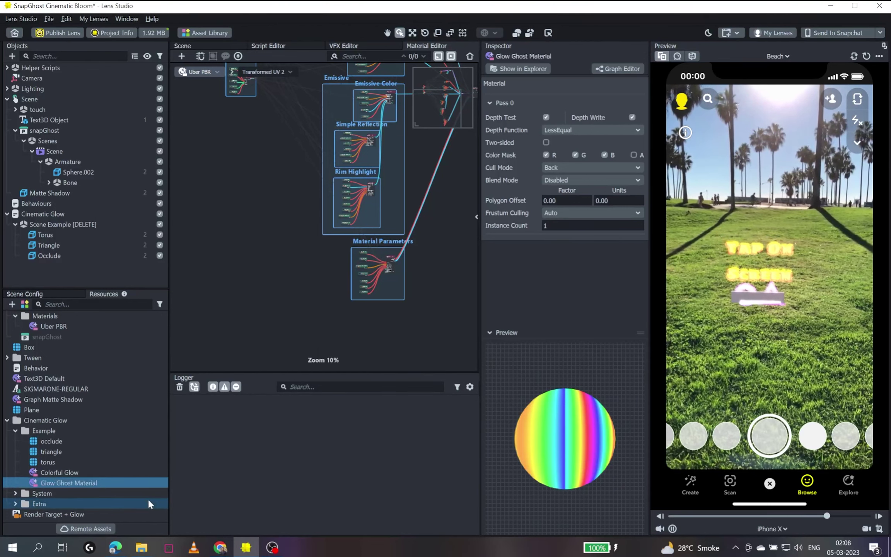
left_click(129, 481)
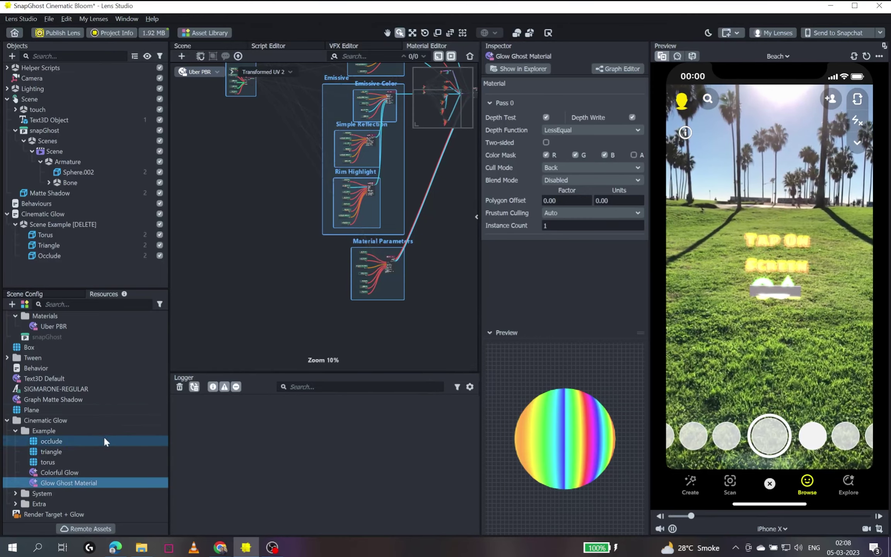
Select the Uber PBR graph's node groups together with the PBR (Lighting) node that feeds the Shader
middle_click_drag(438, 325, 390, 340)
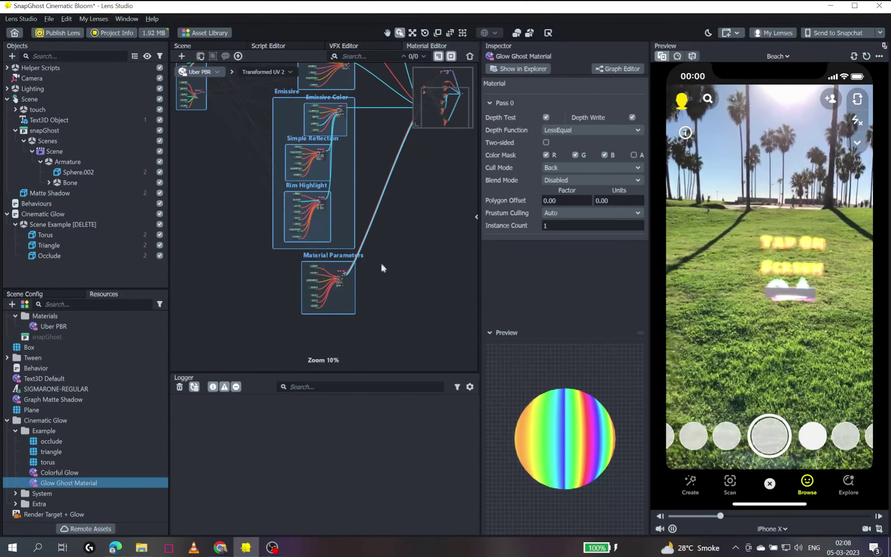
middle_click_drag(348, 198, 367, 285)
middle_click_drag(373, 147, 356, 235)
left_click_drag(176, 89, 432, 350)
middle_click_drag(425, 184, 370, 247)
scroll(379, 169, "up", 1)
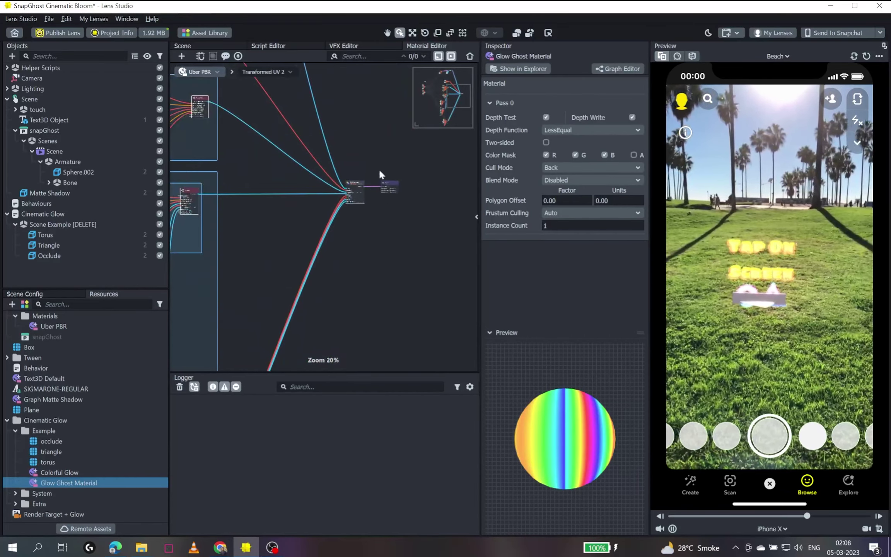
scroll(356, 186, "up", 5)
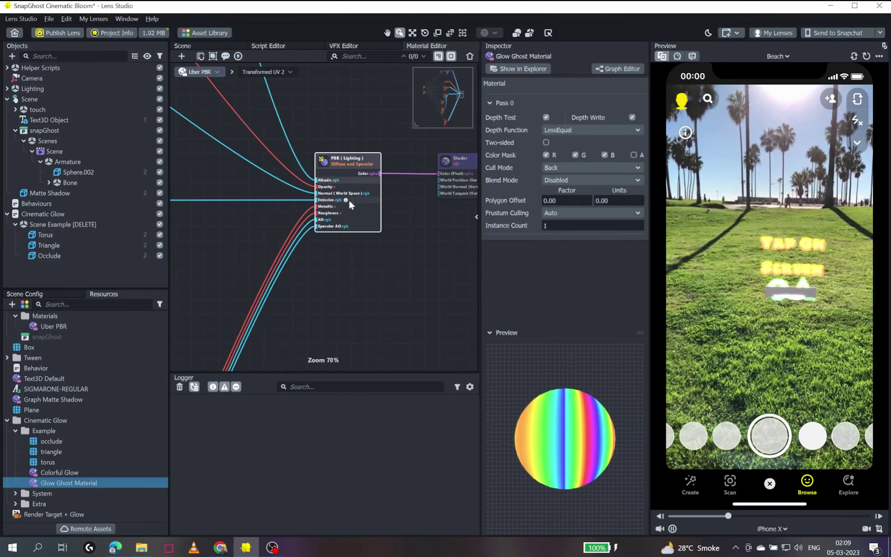
Switch to the Glow Ghost Material graph and paste the Uber PBR nodes into it
left_click(217, 73)
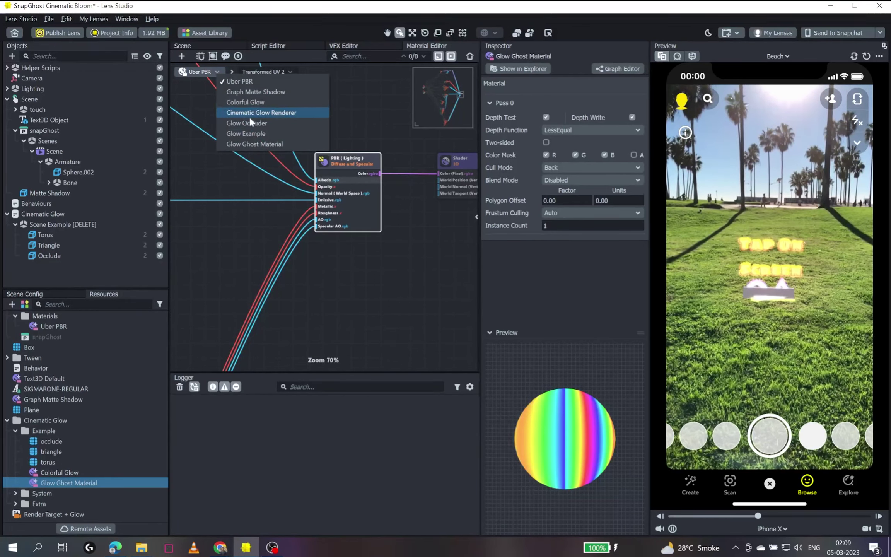
left_click(257, 144)
scroll(306, 233, "down", 4)
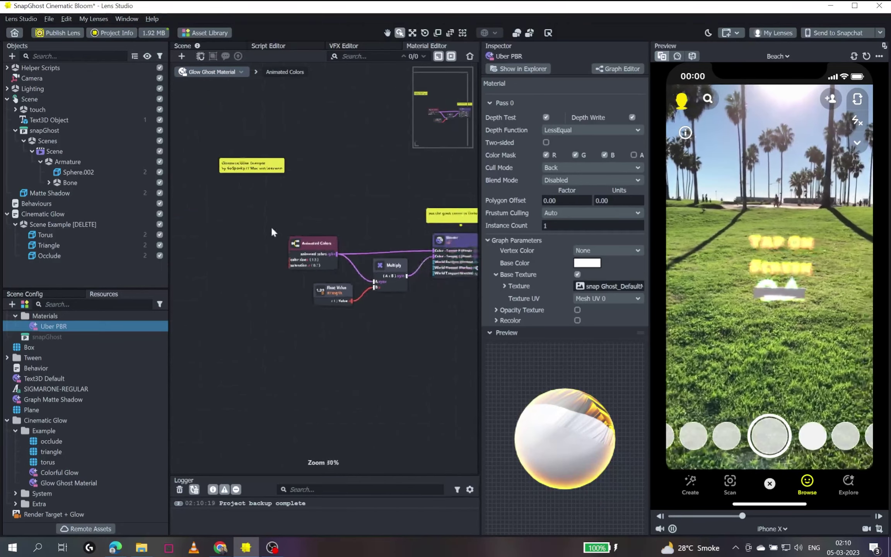
scroll(295, 217, "down", 1)
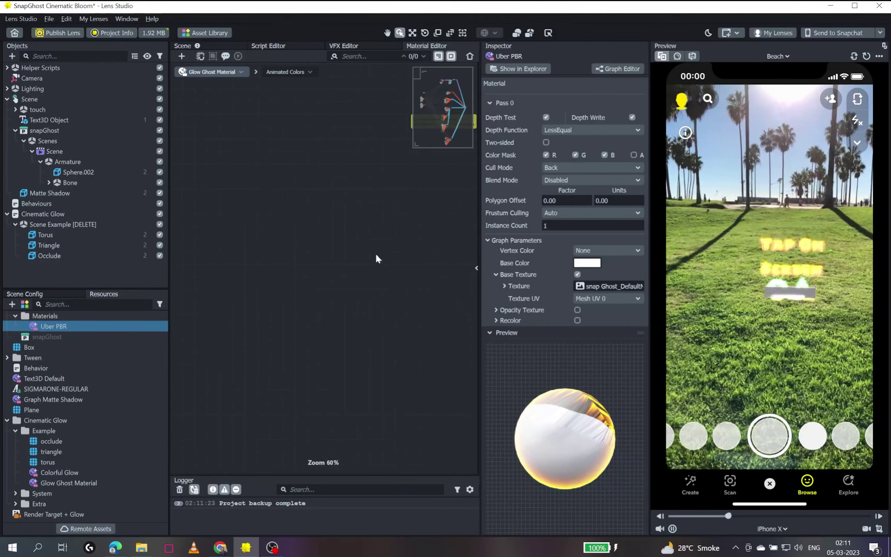
middle_click_drag(376, 255, 236, 242)
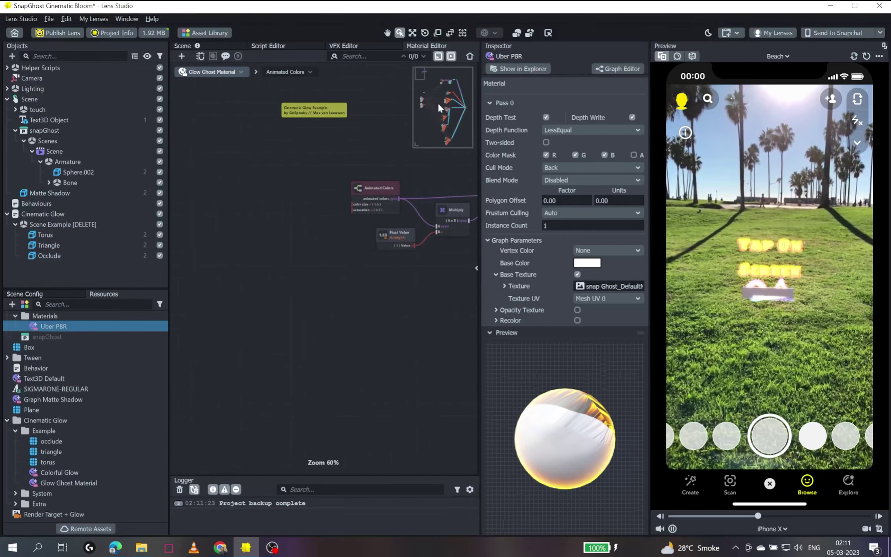
scroll(448, 120, "down", 4)
scroll(395, 279, "down", 1)
Move the original glow nodes and their Shader beside the pasted PBR (Lighting) node
middle_click_drag(391, 282, 211, 214)
left_click_drag(192, 115, 257, 160)
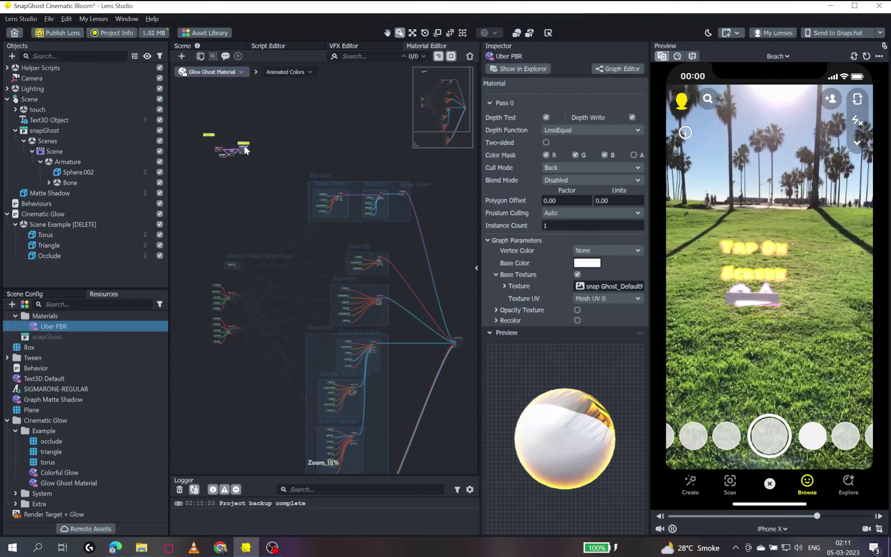
left_click_drag(412, 193, 459, 327)
scroll(458, 326, "up", 2)
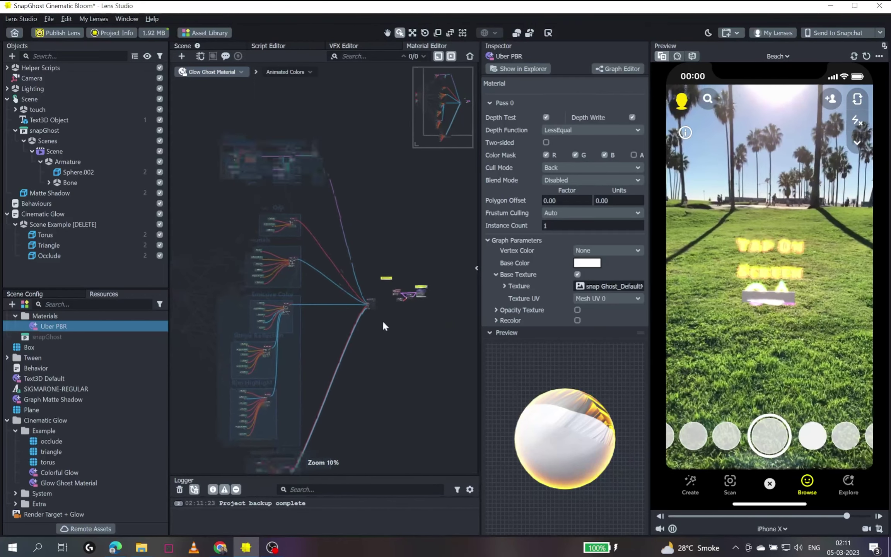
scroll(356, 238, "up", 5)
middle_click_drag(320, 243, 321, 268)
scroll(267, 276, "down", 3)
left_click_drag(464, 214, 409, 237)
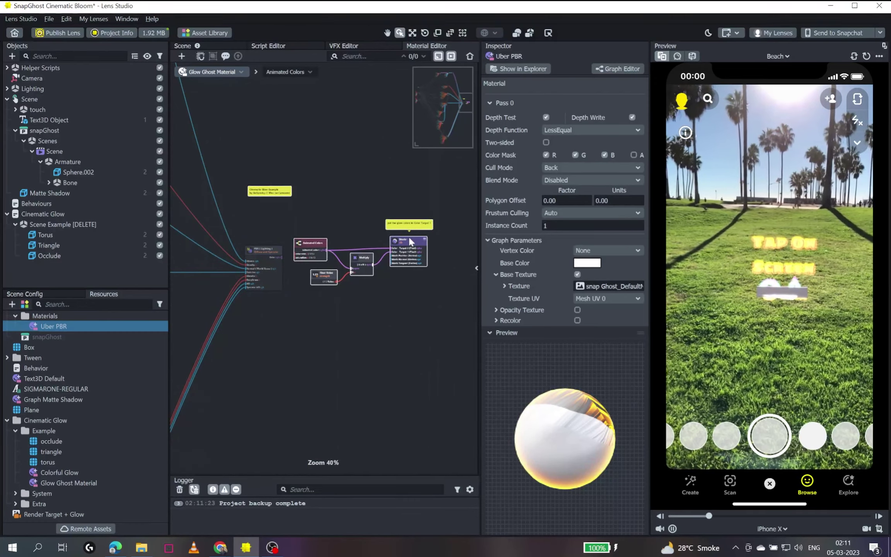
Connect the PBR (Lighting) node's Color output to the Shader's Color - Target 0 input
left_click(323, 226)
scroll(317, 258, "up", 1)
middle_click_drag(317, 259, 247, 235)
scroll(347, 235, "up", 1)
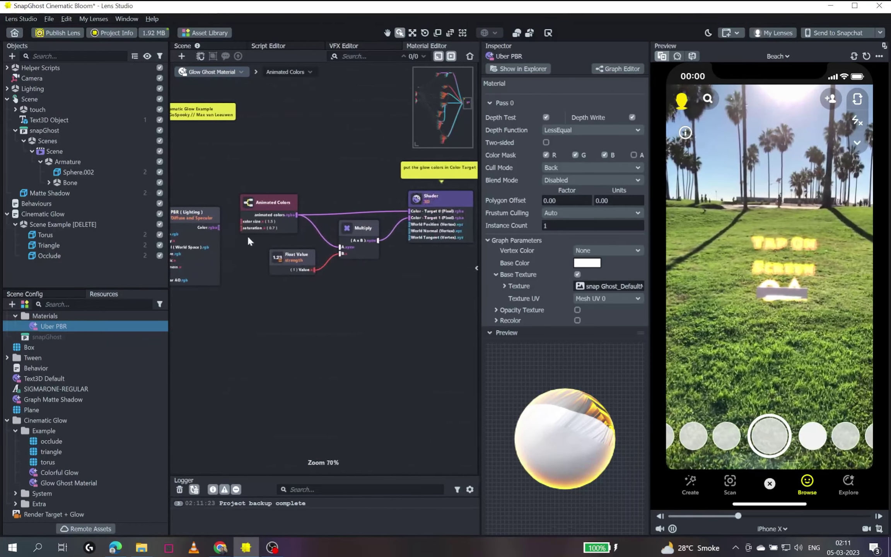
scroll(267, 265, "up", 1)
middle_click_drag(403, 255, 337, 269)
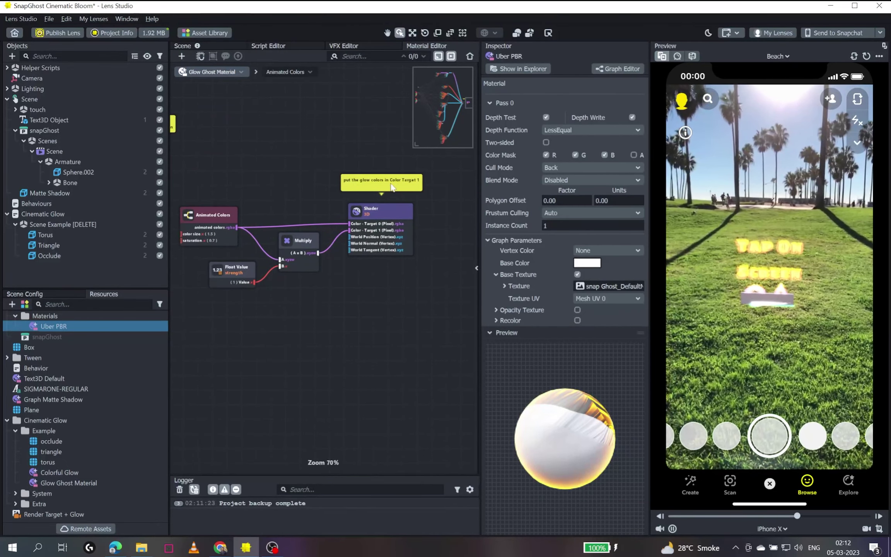
scroll(345, 301, "down", 1)
middle_click_drag(345, 301, 377, 294)
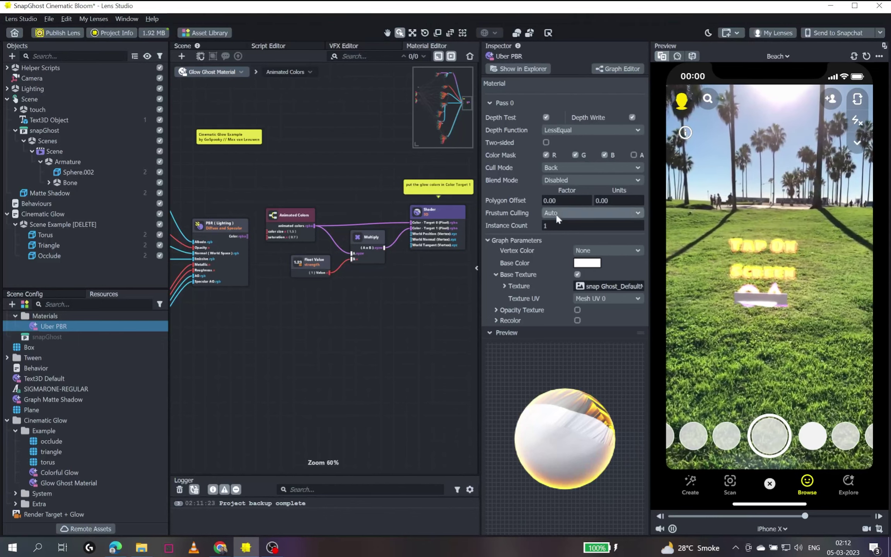
scroll(585, 263, "down", 2)
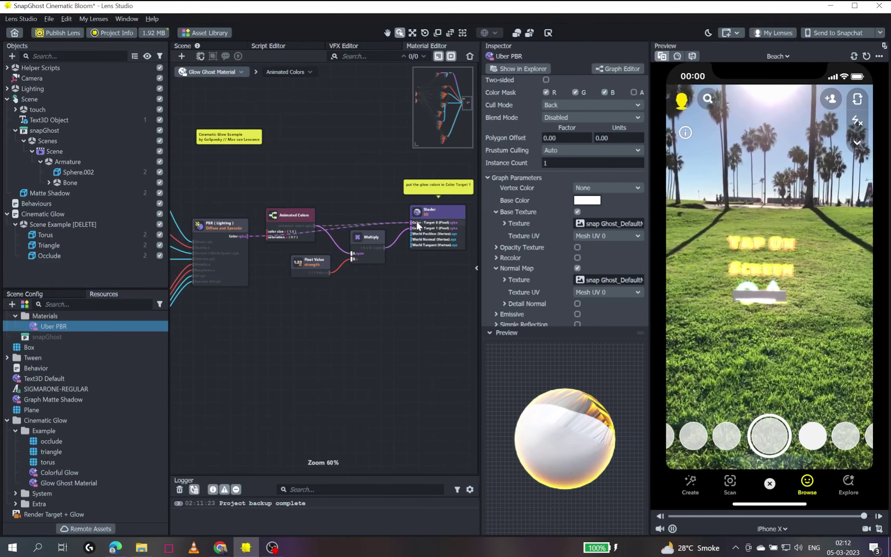
Delete the Animated Colors, Float Value and Multiply nodes from the Glow Ghost Material graph
left_click_drag(294, 216, 375, 252)
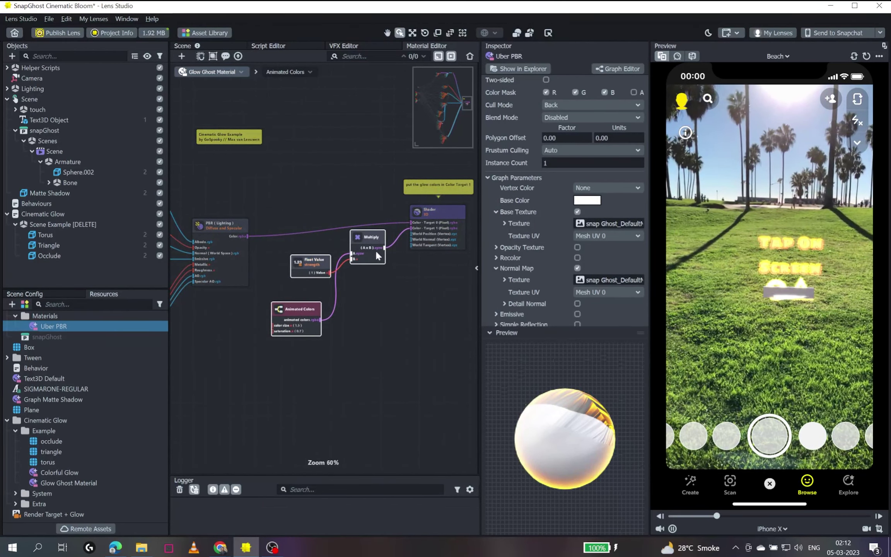
key("Delete")
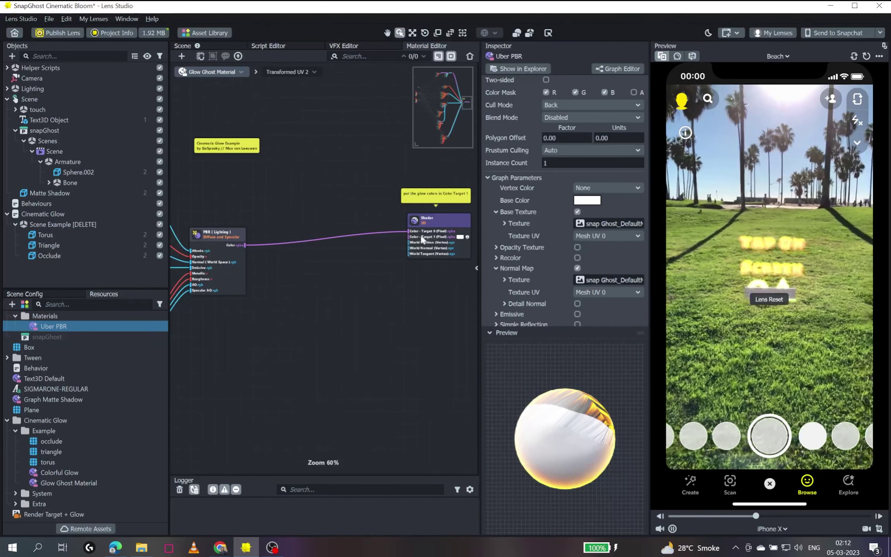
left_click_drag(429, 220, 430, 220)
scroll(345, 275, "left", 2)
left_click(348, 274)
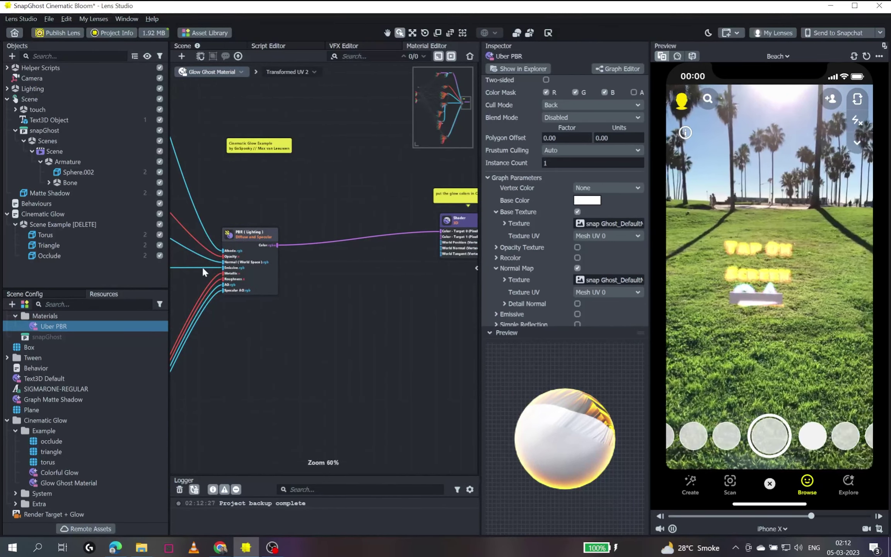
Add a reroute point on the wire feeding the PBR (Lighting) node's Emissive input and connect it to the Shader's Color - Target 1
double_click(202, 268)
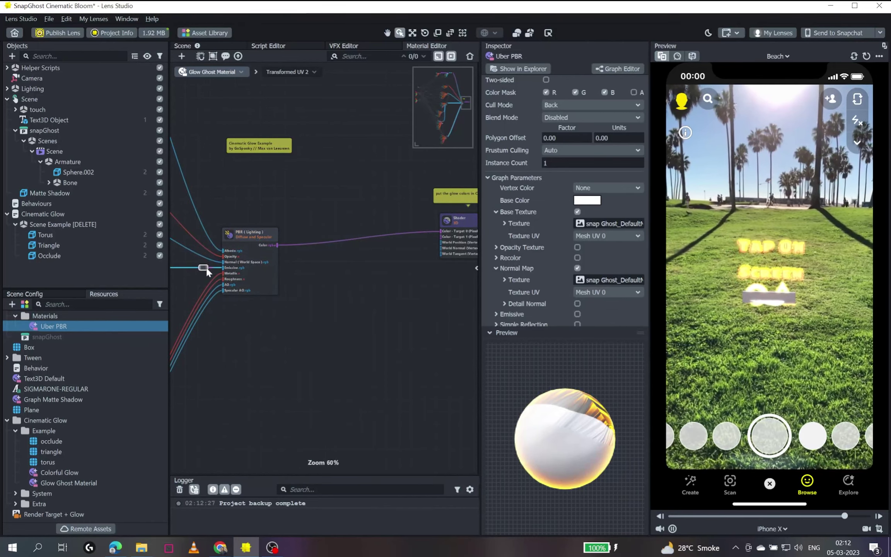
left_click_drag(206, 268, 295, 271)
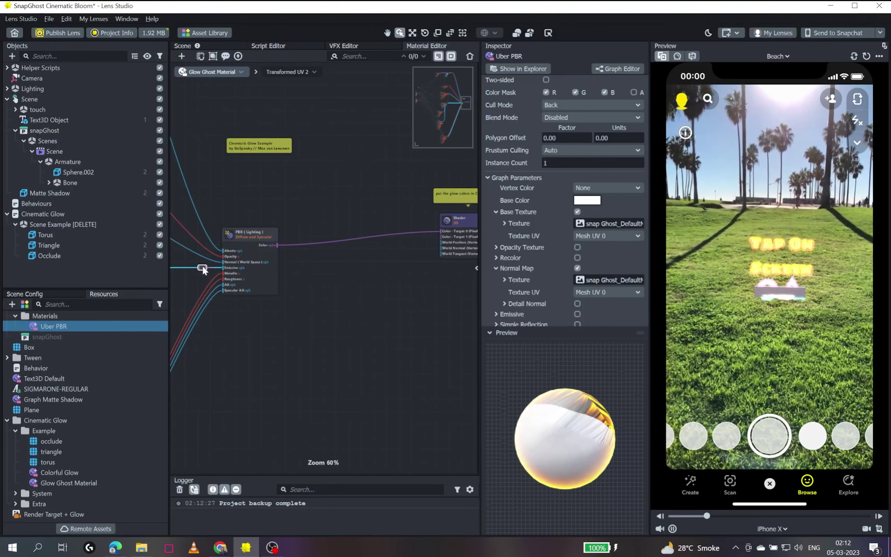
left_click_drag(204, 267, 443, 241)
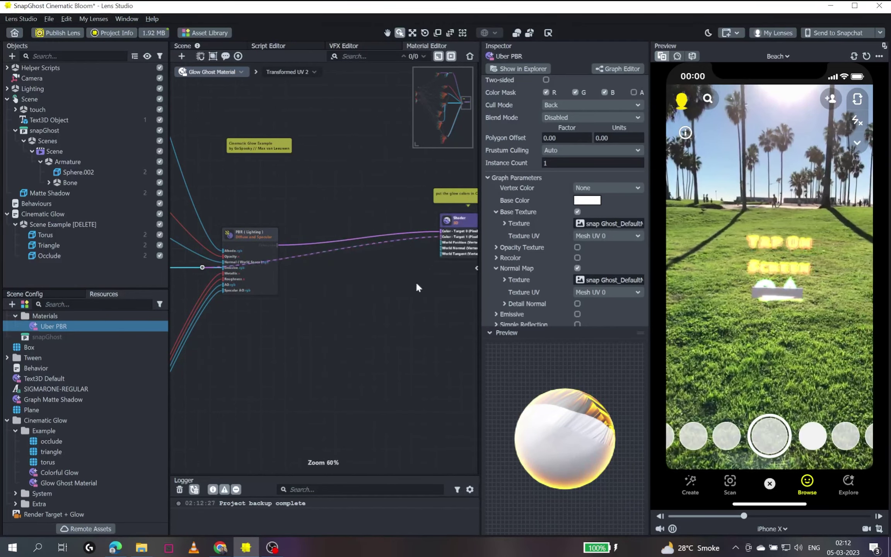
middle_click_drag(379, 297, 355, 300)
left_click(314, 306)
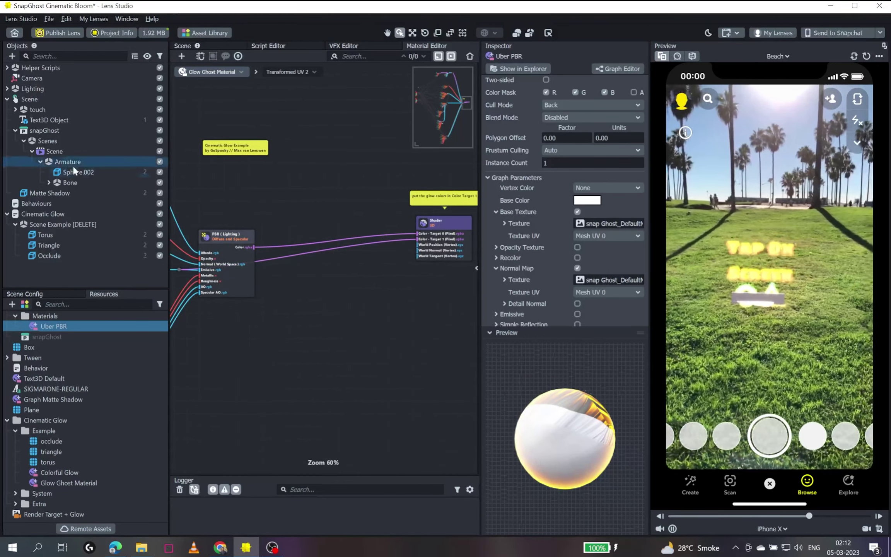
Replace the material on the ghost mesh Sphere.002 with Glow Ghost Material and spawn the ghost in the lens preview
left_click(75, 171)
left_click(580, 187)
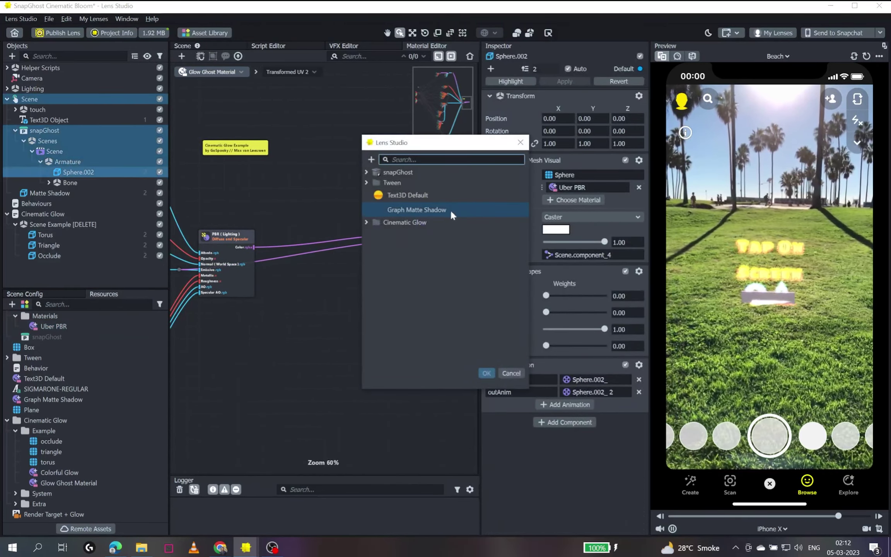
left_click(365, 222)
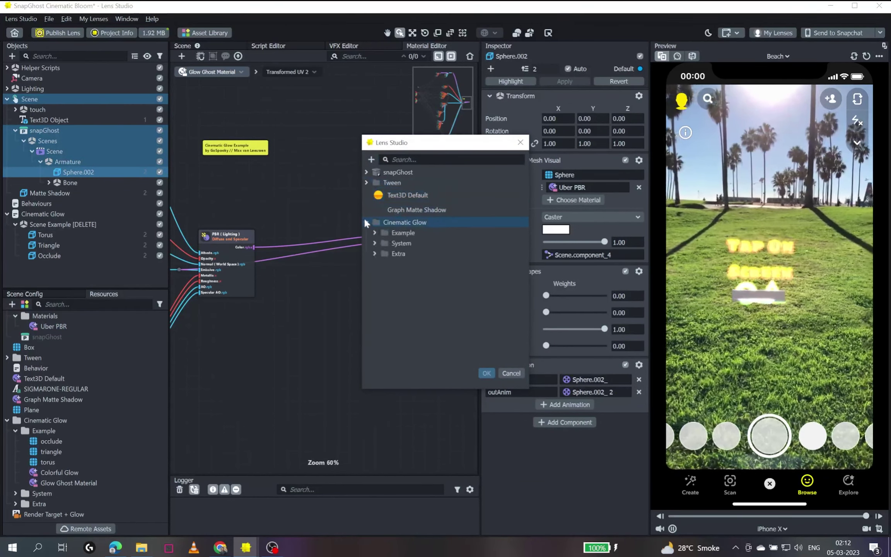
left_click(365, 222)
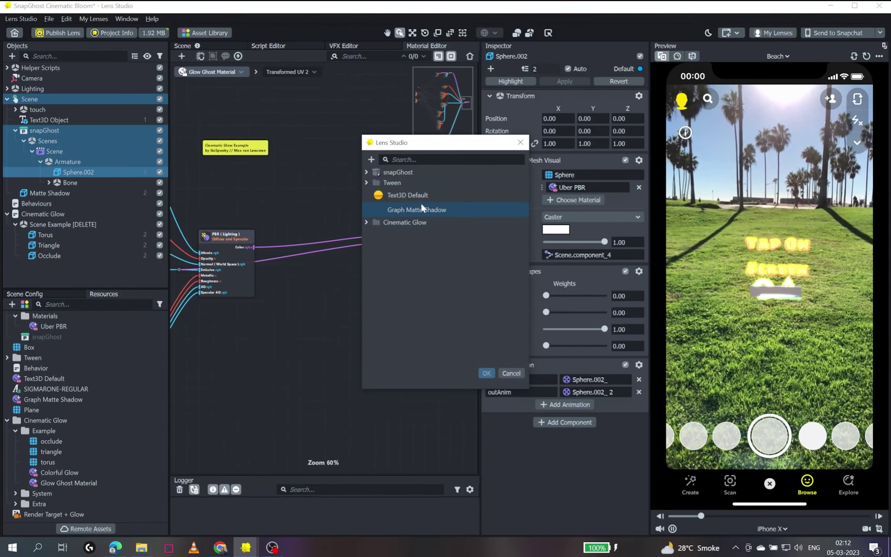
left_click(366, 222)
left_click(374, 233)
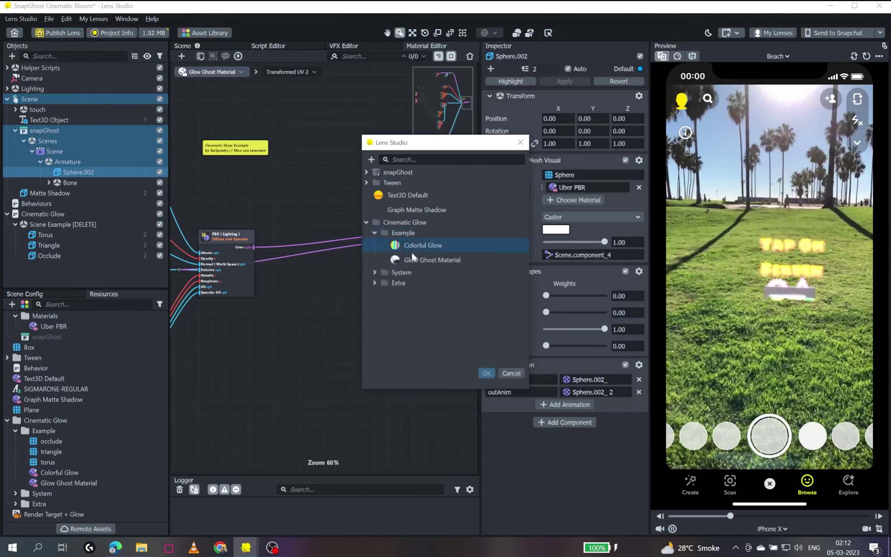
left_click(425, 259)
left_click(487, 373)
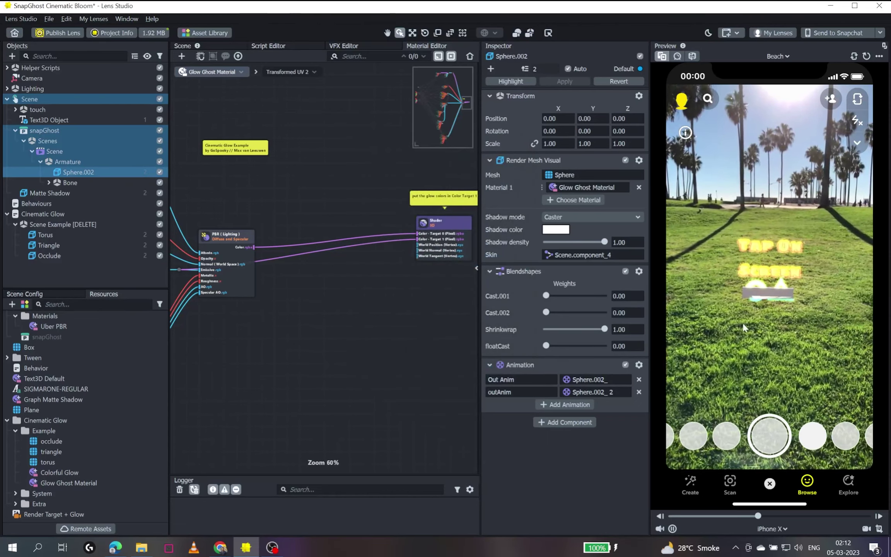
left_click(754, 366)
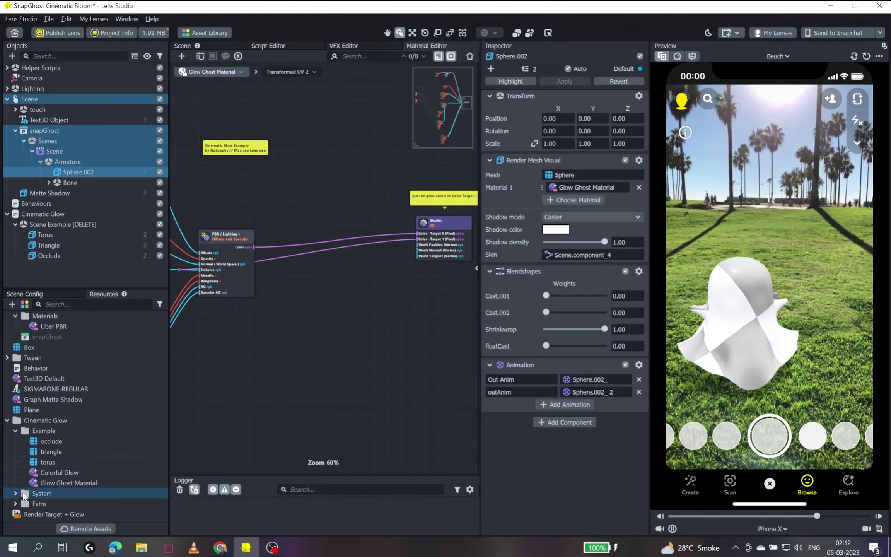
Enable Base Texture on Glow Ghost Material and assign the snap Ghost_DefaultMaterial_base texture to it
left_click(61, 482)
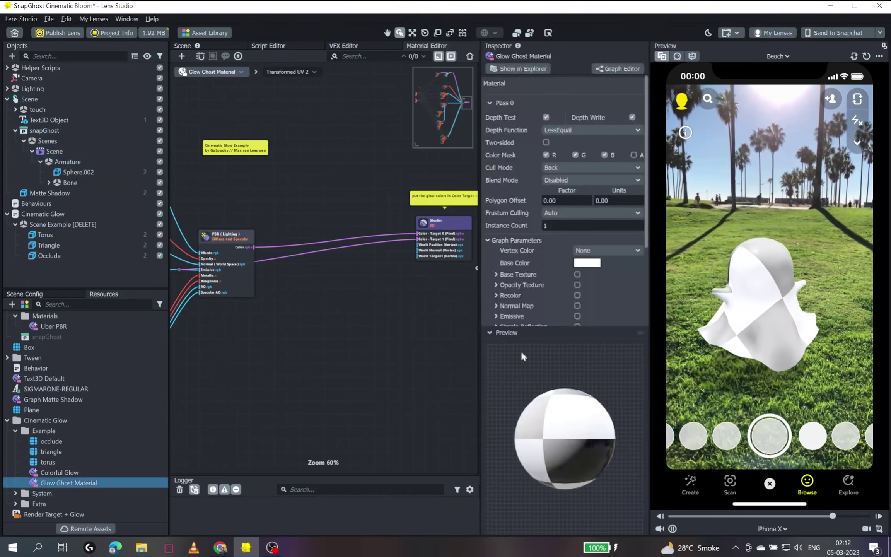
left_click(577, 274)
left_click(587, 286)
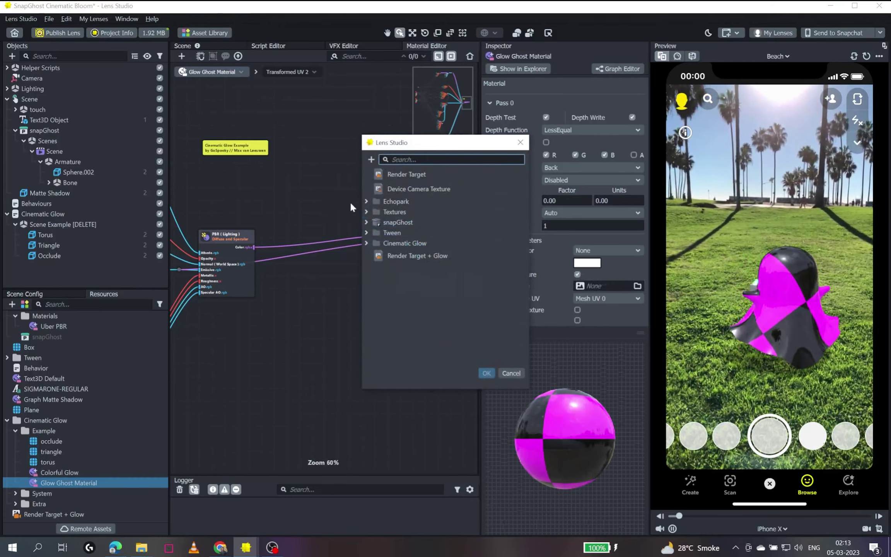
left_click(366, 222)
left_click(375, 232)
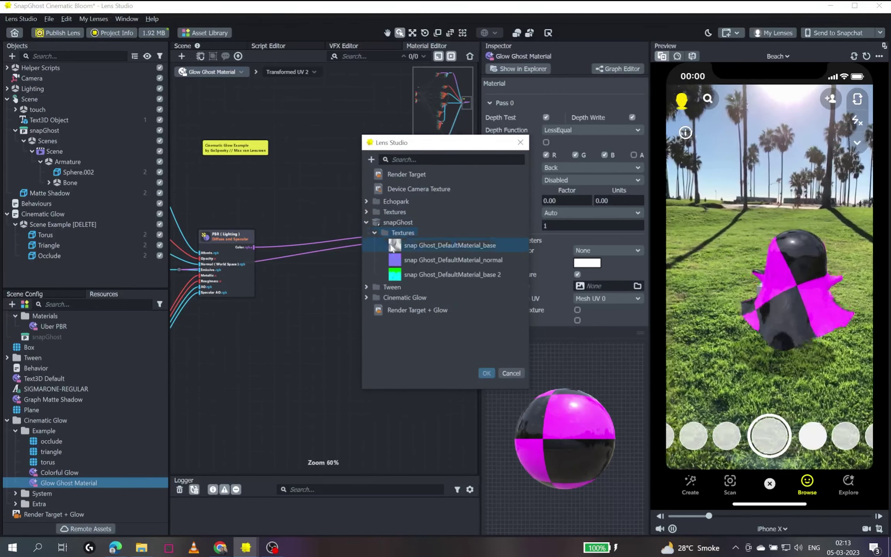
left_click(426, 247)
left_click(486, 373)
Enable Normal Map on Glow Ghost Material and assign the snap Ghost_DefaultMaterial_normal texture to it
scroll(579, 279, "down", 1)
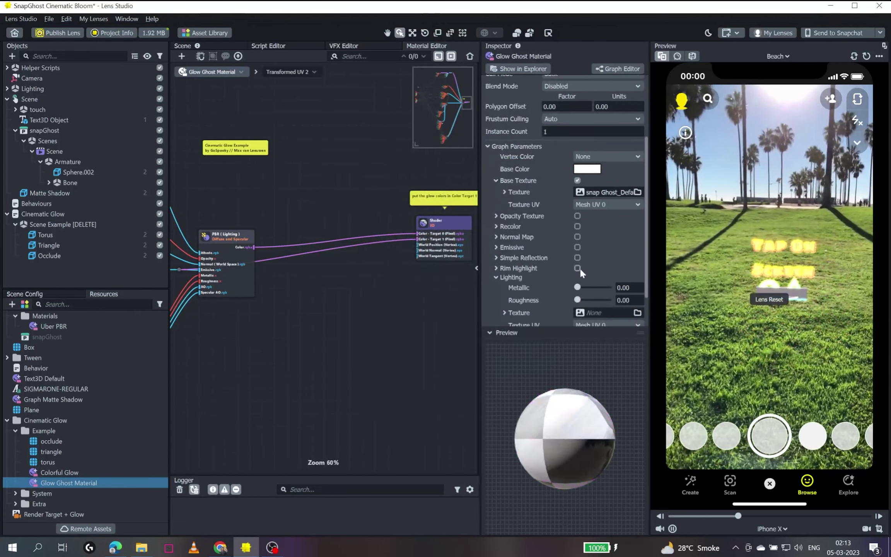
left_click(576, 237)
left_click(579, 248)
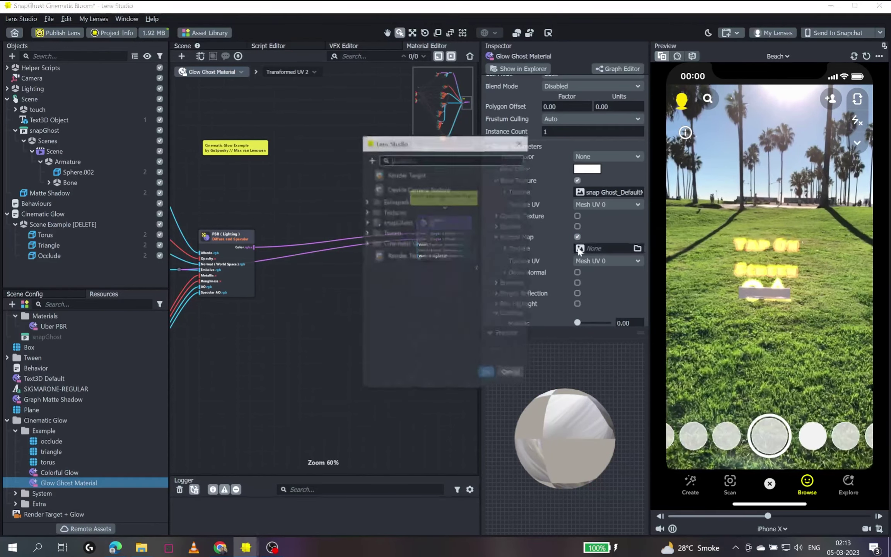
left_click(366, 223)
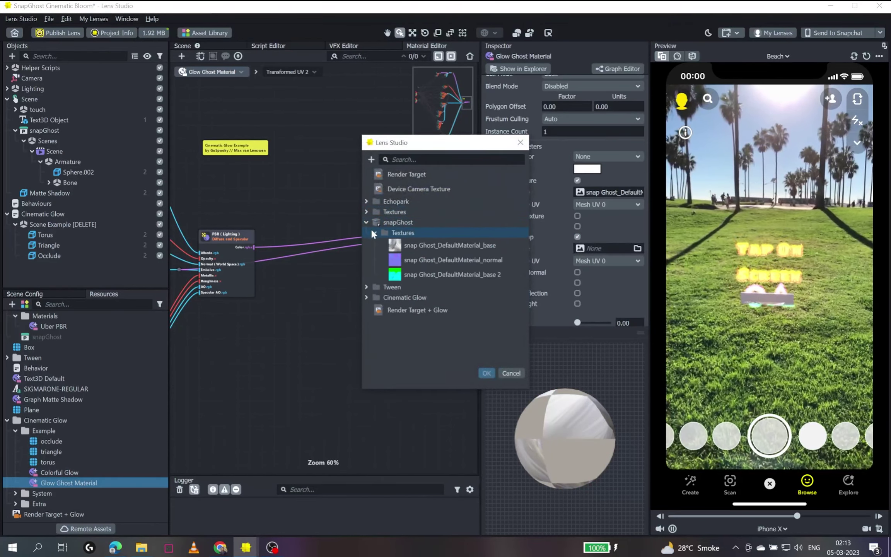
left_click(407, 256)
left_click(486, 373)
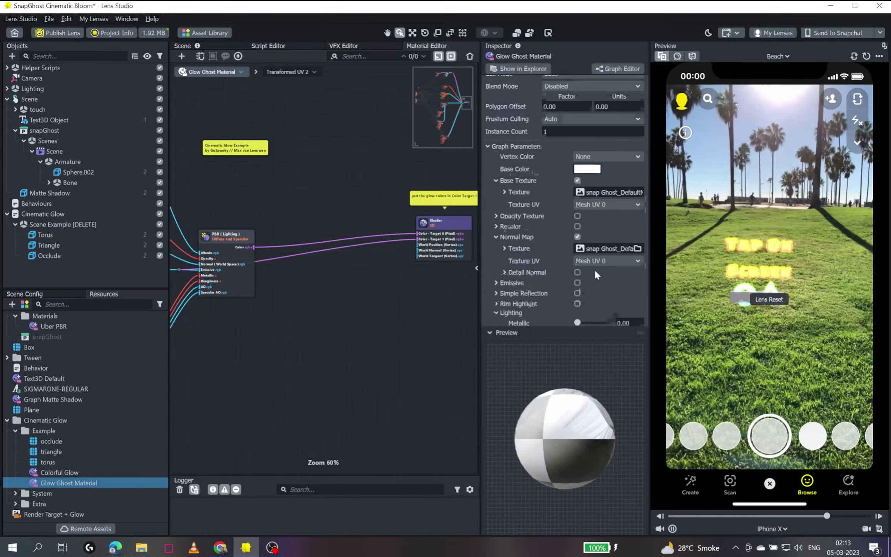
Assign snap Ghost_DefaultMaterial_base 2 as the material's Lighting texture and spawn the ghost in the lens preview
scroll(594, 268, "down", 2)
left_click(591, 287)
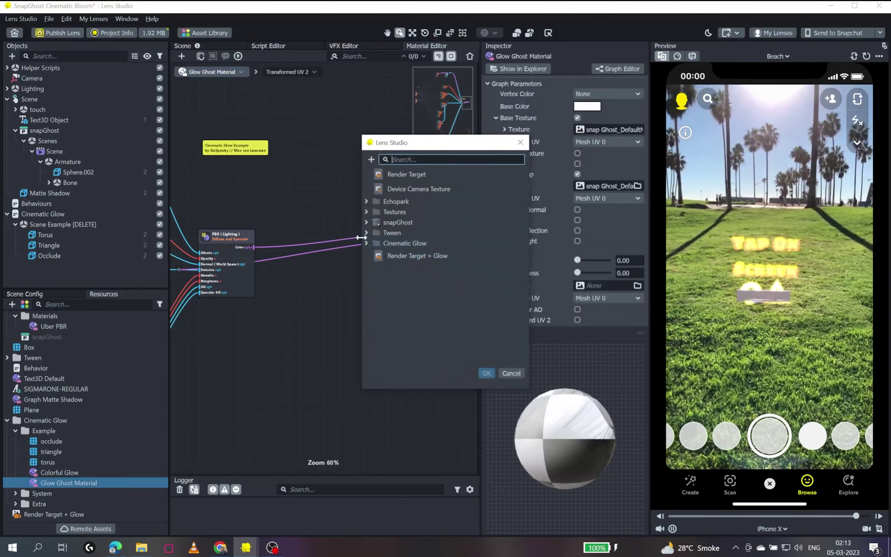
left_click(366, 223)
left_click(374, 232)
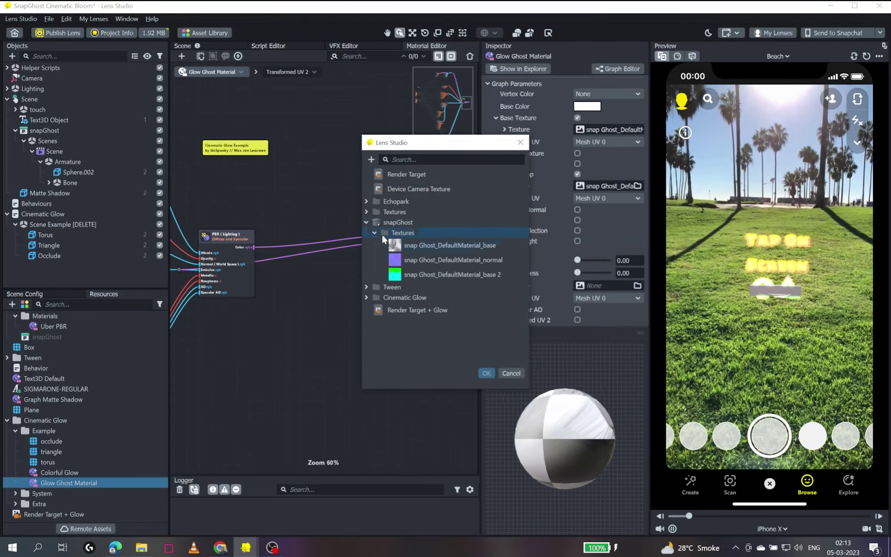
left_click(419, 272)
left_click(486, 373)
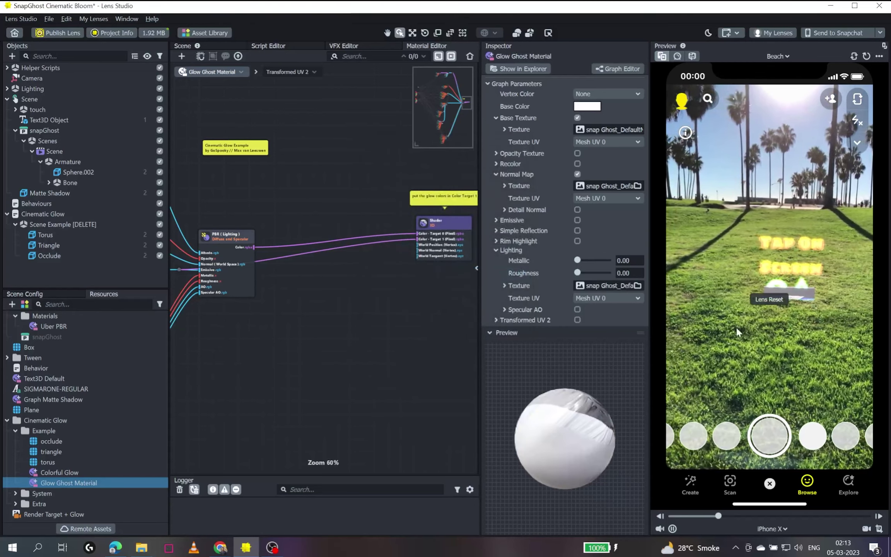
left_click(777, 356)
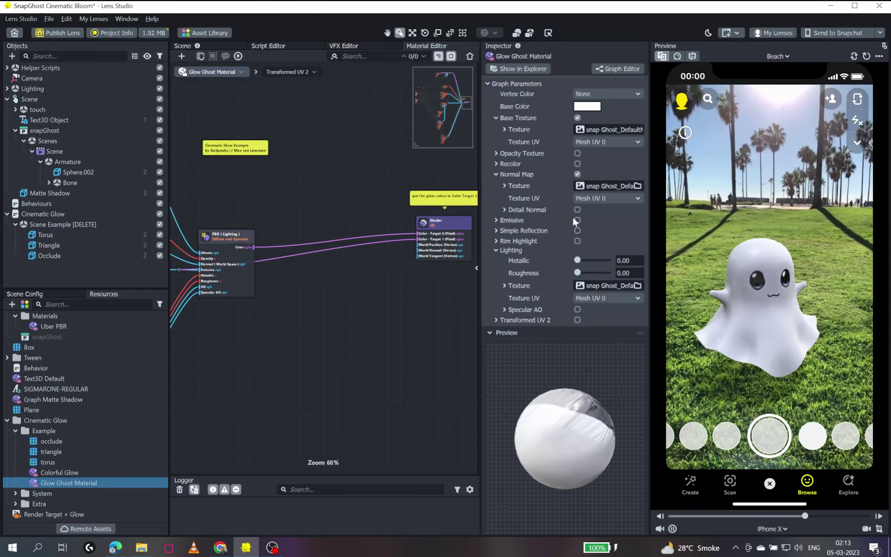
Enable Emissive with the snap Ghost_DefaultMaterial_base texture, check the ghost in the preview and set the Emissive intensity to 0
left_click(577, 220)
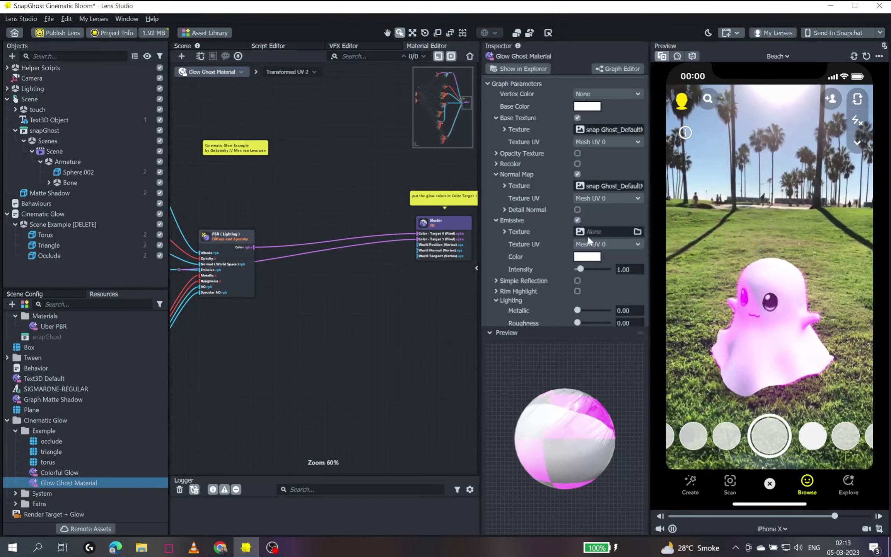
left_click(590, 232)
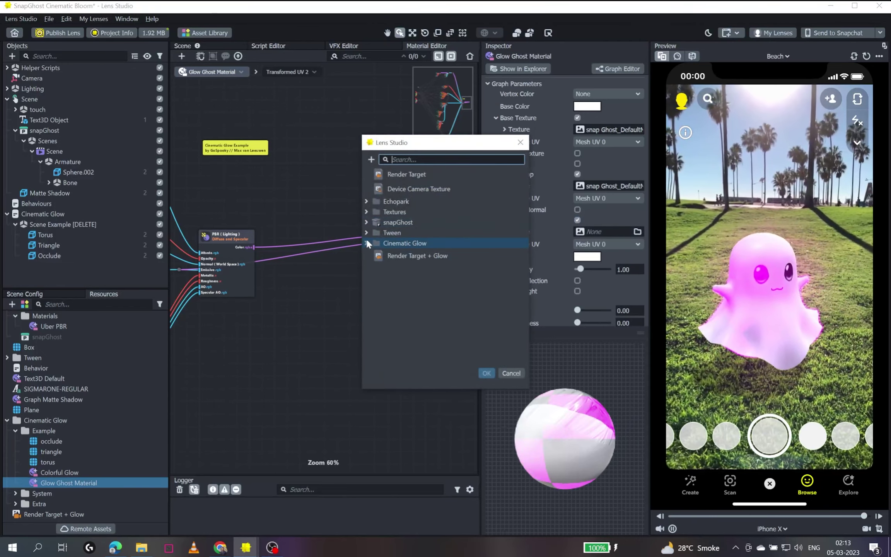
left_click(366, 222)
left_click(373, 233)
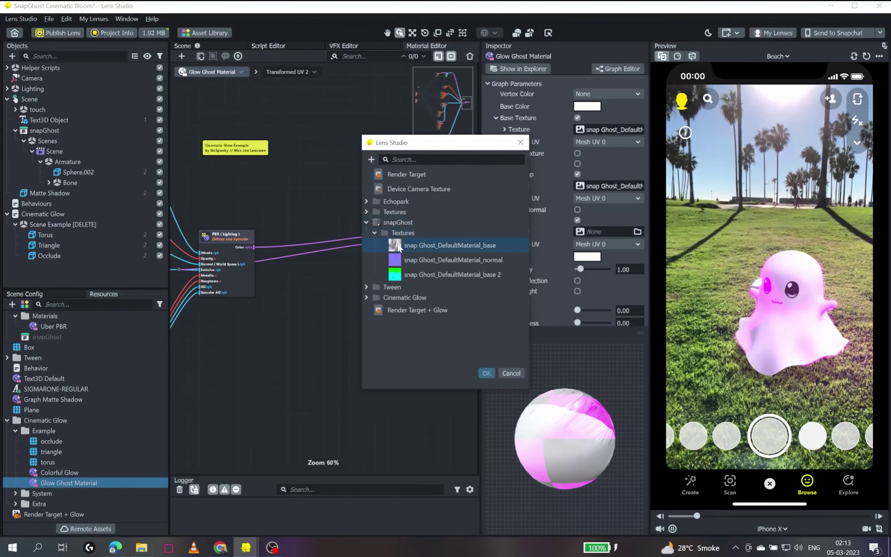
left_click(410, 243)
left_click(486, 373)
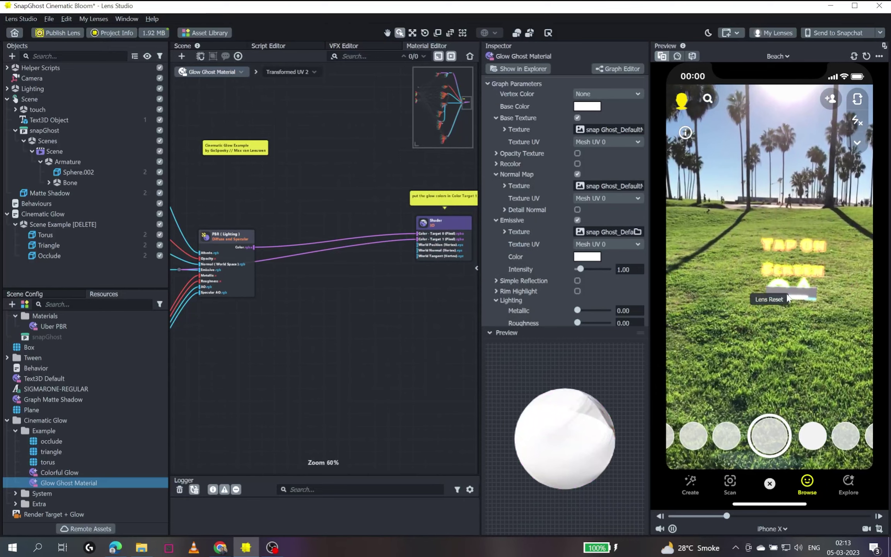
left_click(779, 342)
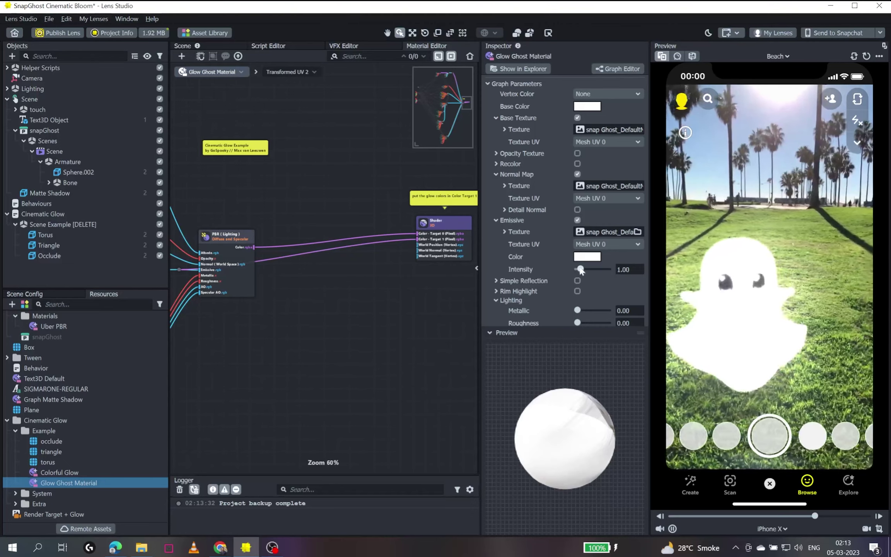
left_click_drag(582, 270, 553, 270)
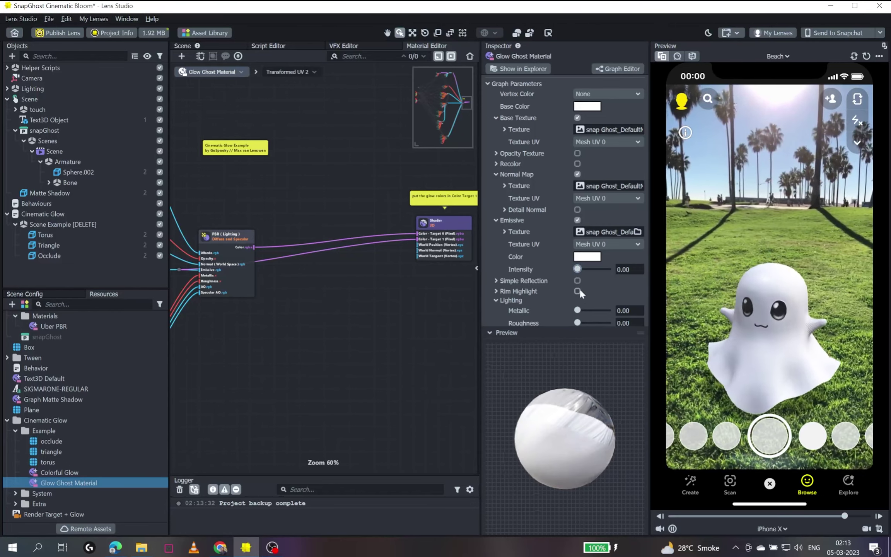
Enable Rim Highlight on Glow Ghost Material and set its color to red #ff2600
left_click(577, 290)
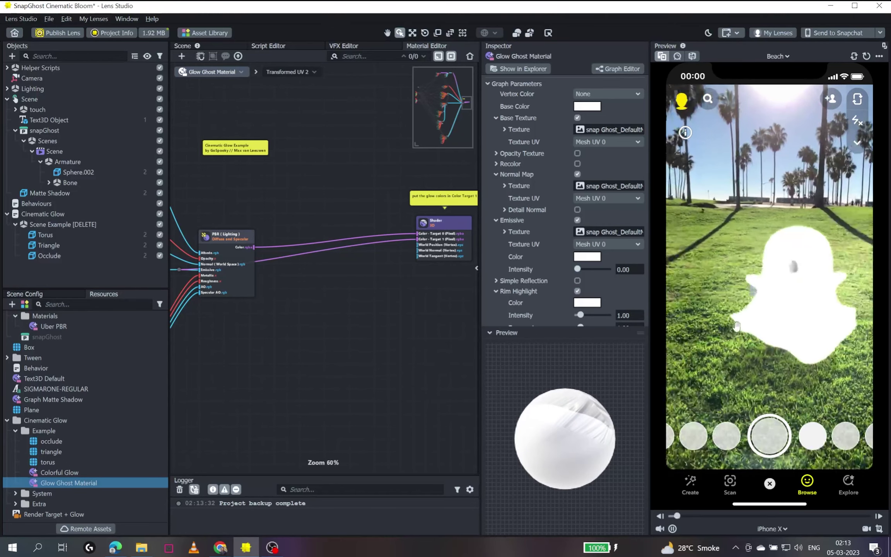
left_click(587, 302)
left_click_drag(537, 220, 551, 173)
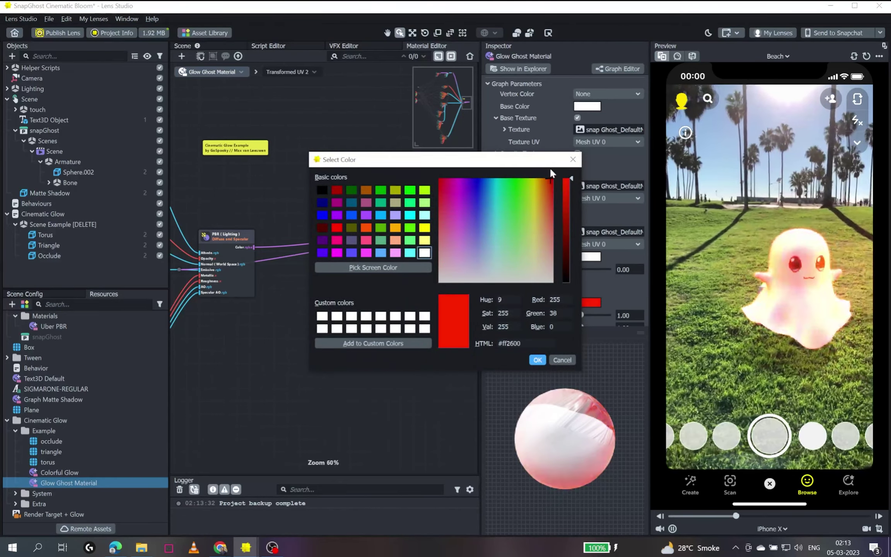
left_click(537, 359)
Set the Rim Highlight exponent to about 8.81 and its intensity to about 3.73
scroll(585, 292, "down", 4)
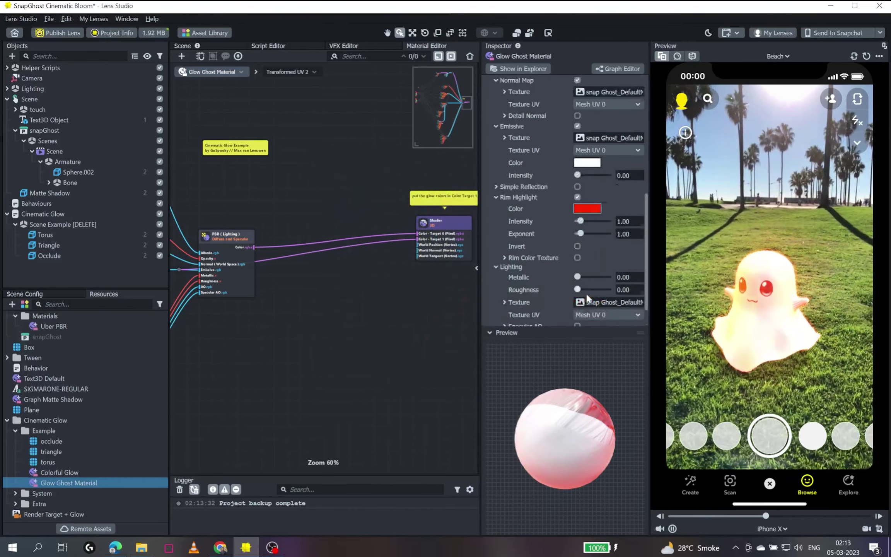
left_click_drag(580, 202, 601, 202)
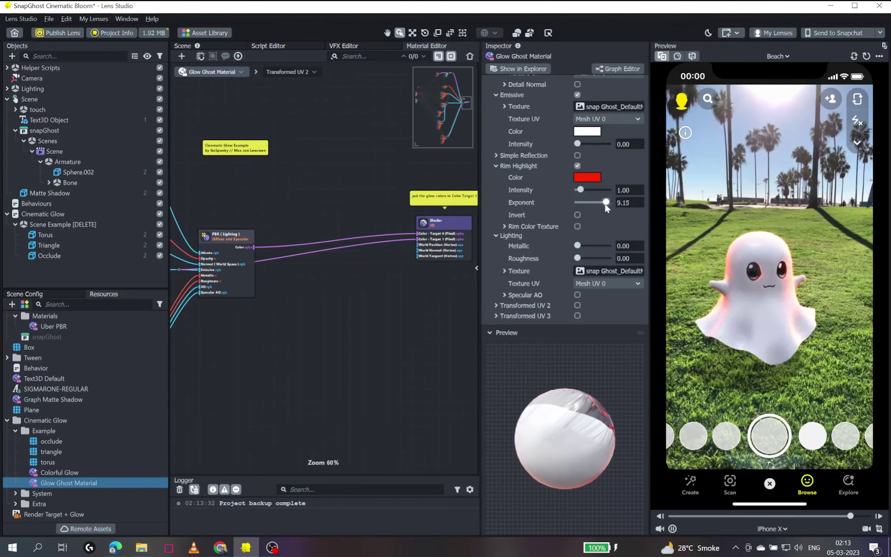
left_click_drag(601, 203, 605, 202)
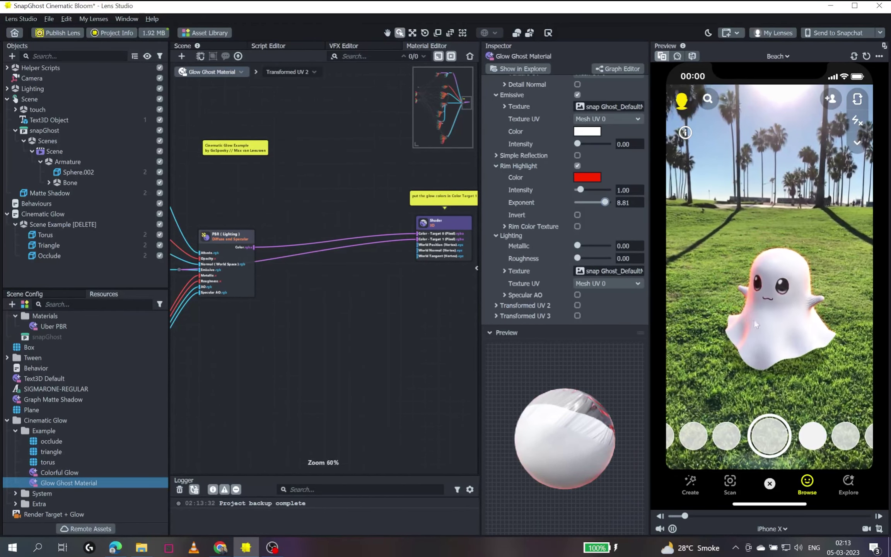
left_click_drag(580, 190, 588, 190)
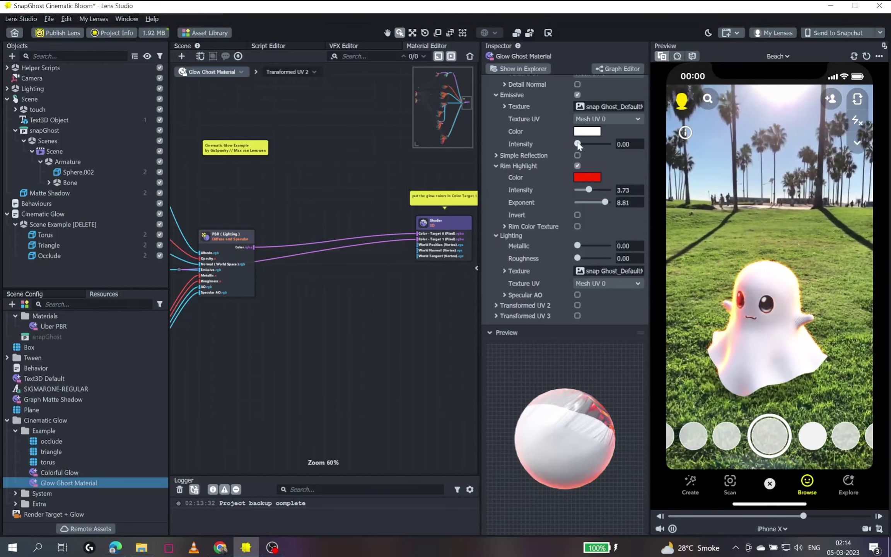
Try Emissive intensities of 0.01 and 0.1 on Glow Ghost Material and settle on 0.05
left_click(625, 144)
type("0.01")
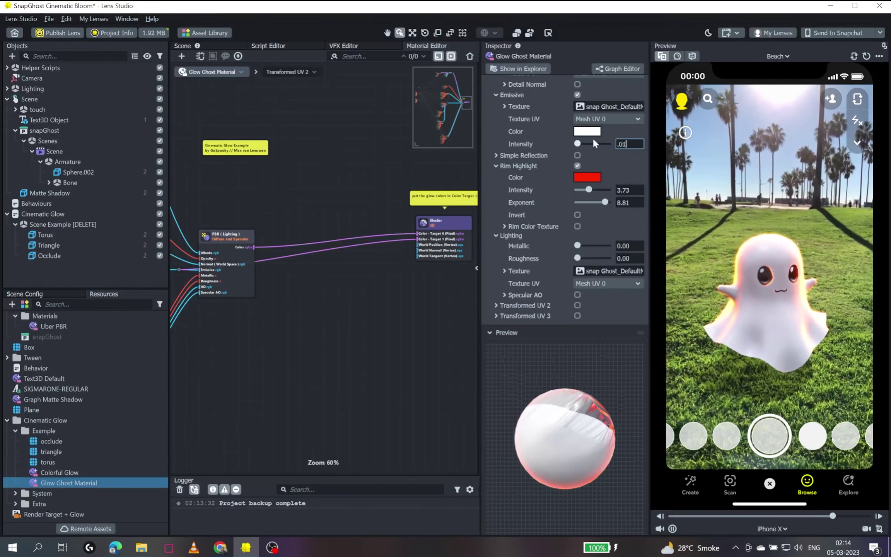
key("Return")
type("0.1")
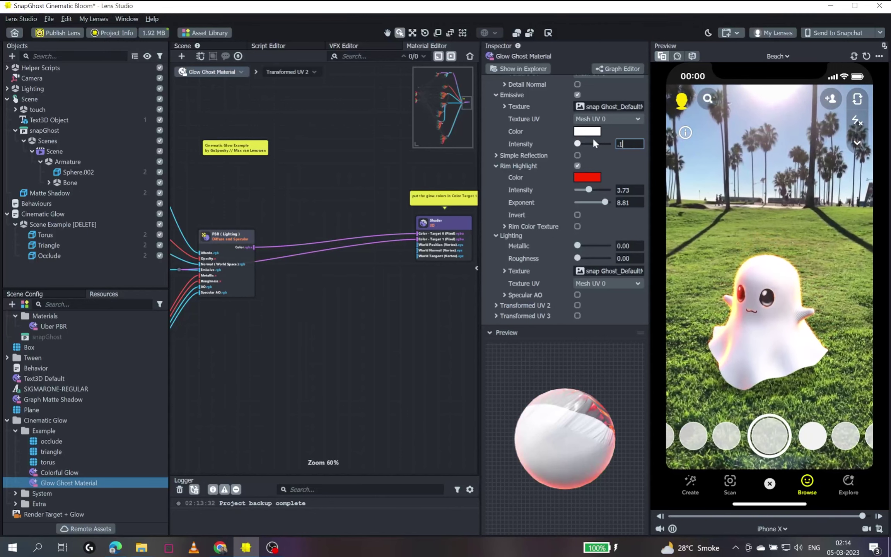
key("Return")
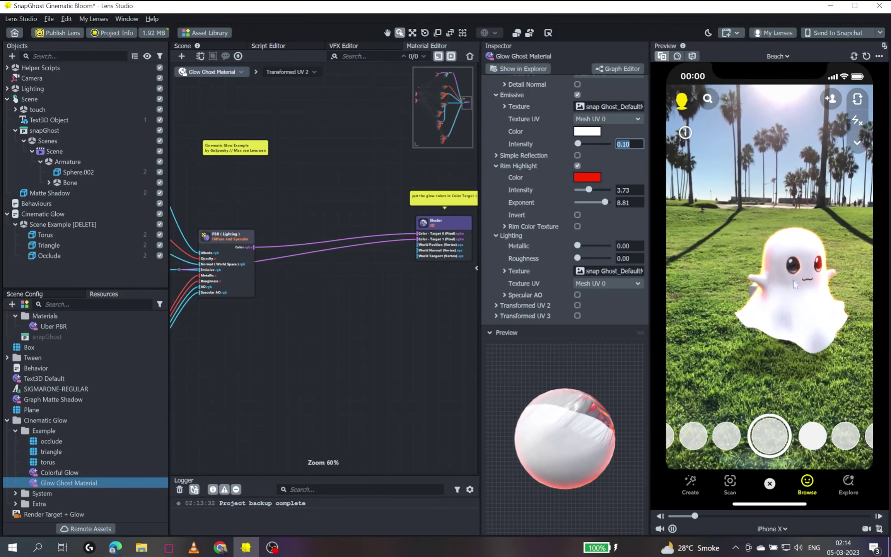
key("Down")
key("Down")
key("Down")
key("Down")
key("Down")
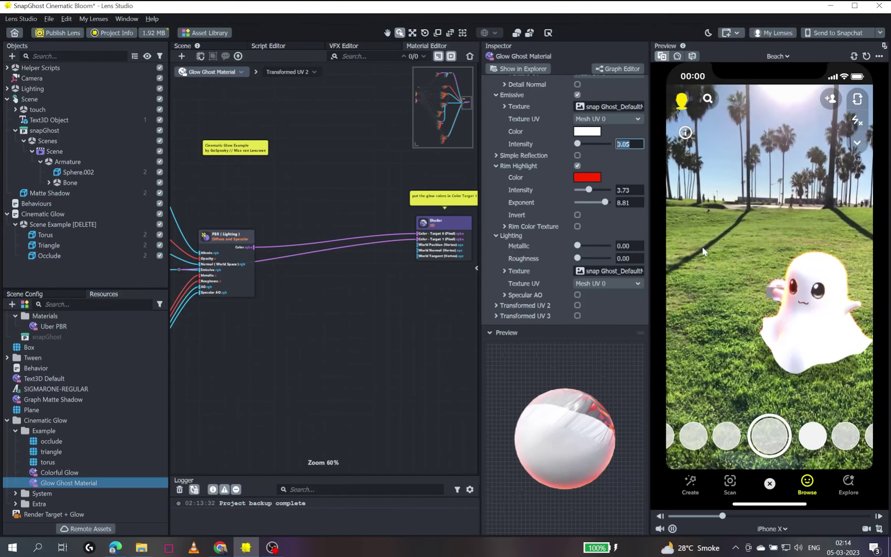
Delete the Scene Example [DELETE] object with its contents and move the ghost around in the lens preview to check its glow
left_click_drag(774, 336, 786, 352)
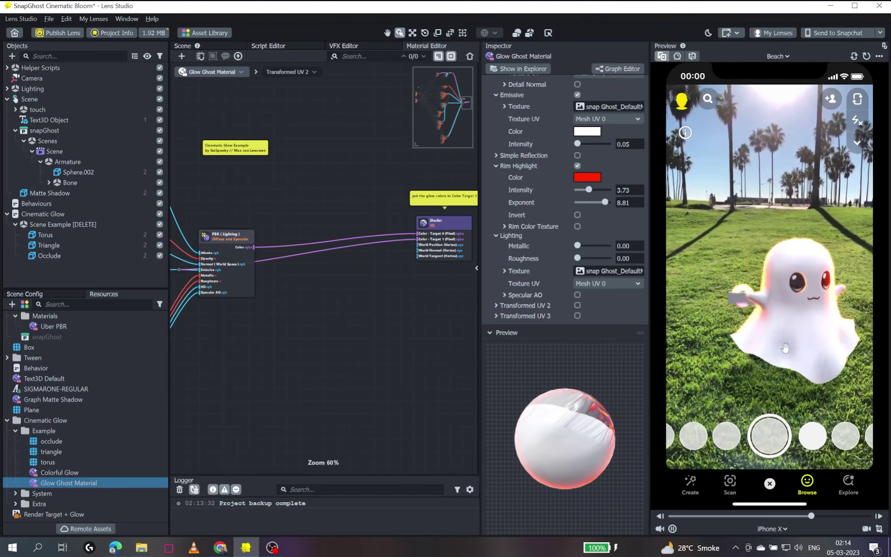
left_click_drag(784, 347, 769, 264)
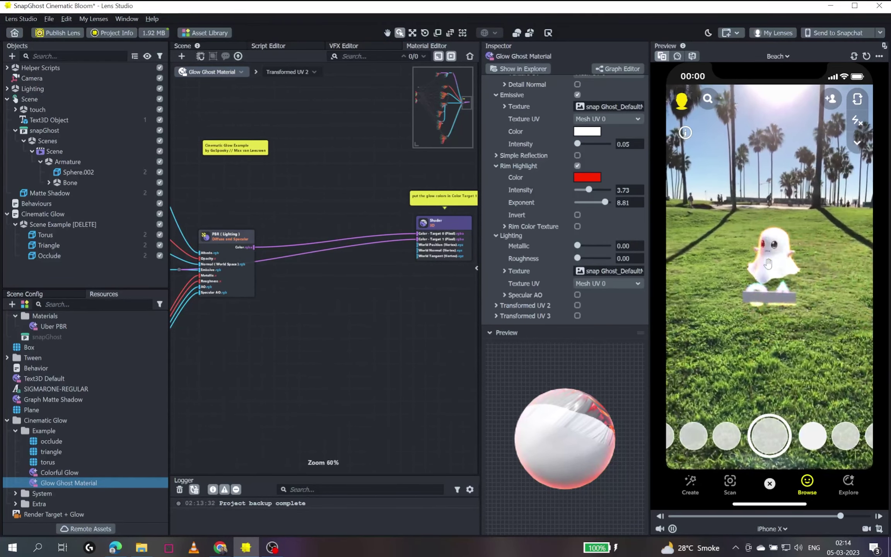
left_click(76, 225)
key("Delete")
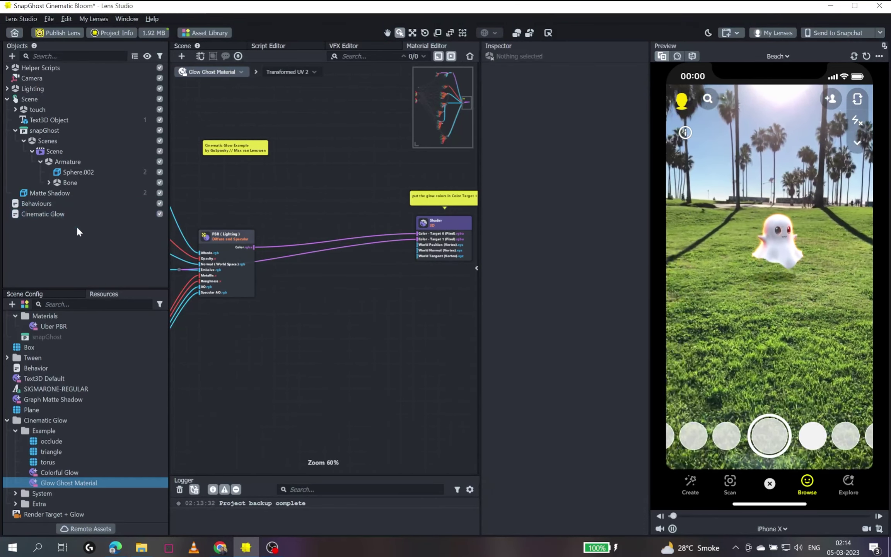
left_click_drag(773, 258, 772, 342)
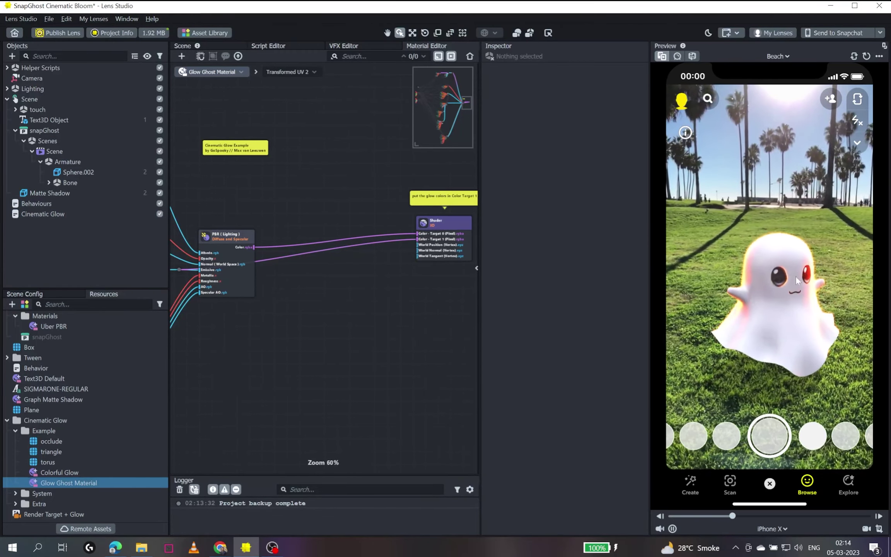
Reset the lens preview and send the lens to Snapchat for testing
left_click(866, 56)
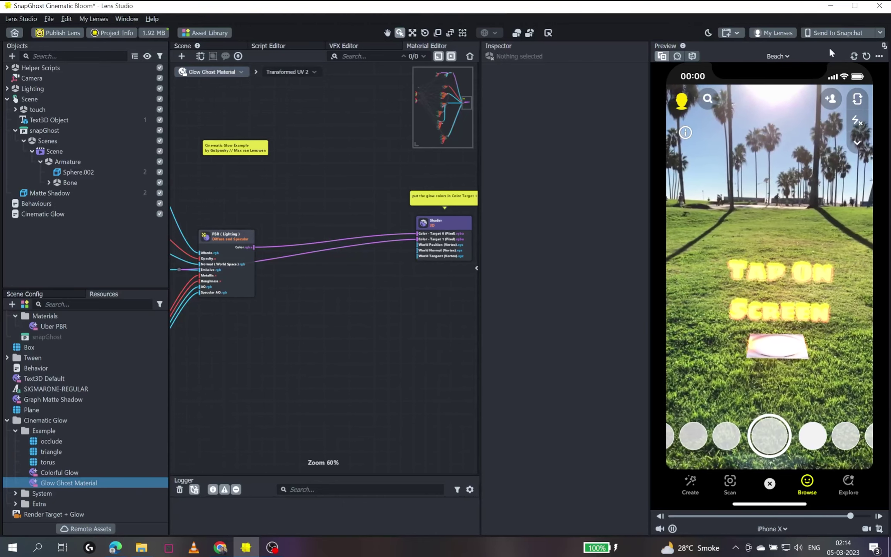
left_click(829, 34)
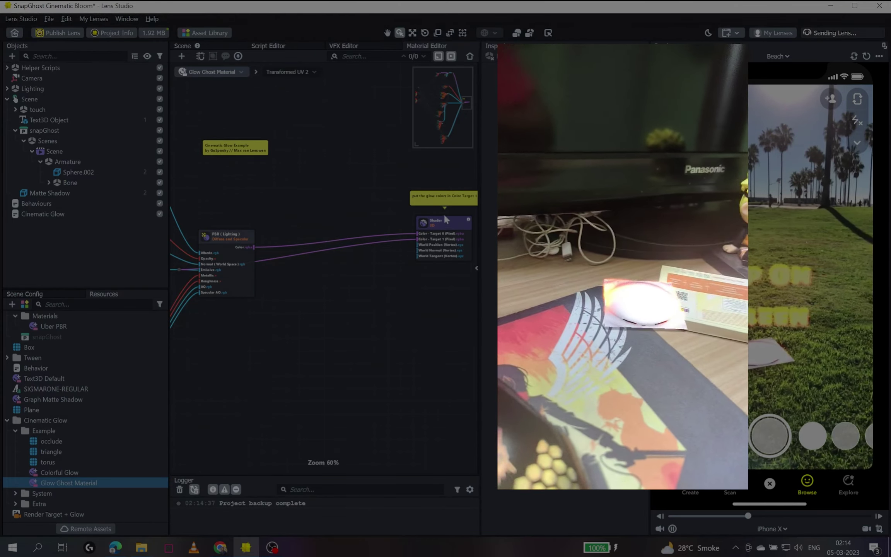
mouse_move(395, 173)
left_mouse_down()
mouse_move(446, 338)
mouse_move(490, 329)
mouse_move(479, 327)
left_mouse_up()
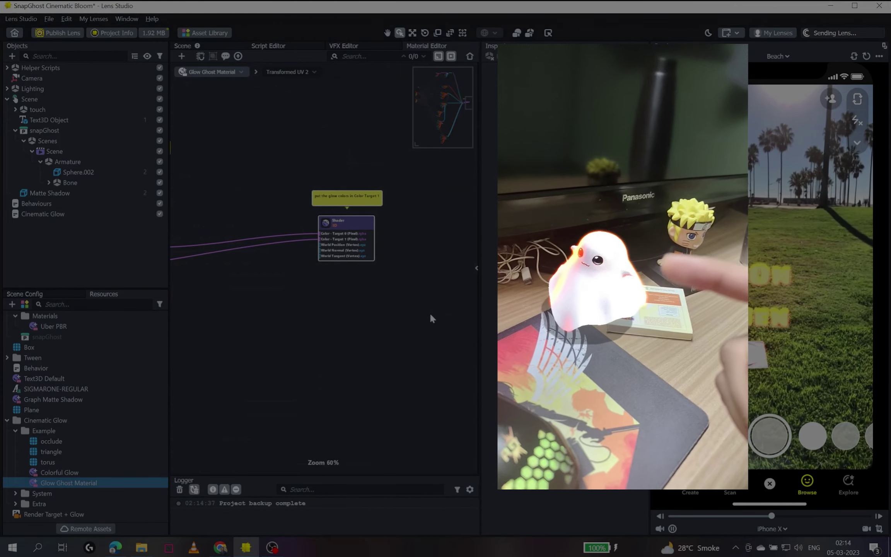
middle_click_drag(337, 320, 368, 314)
left_click(346, 312)
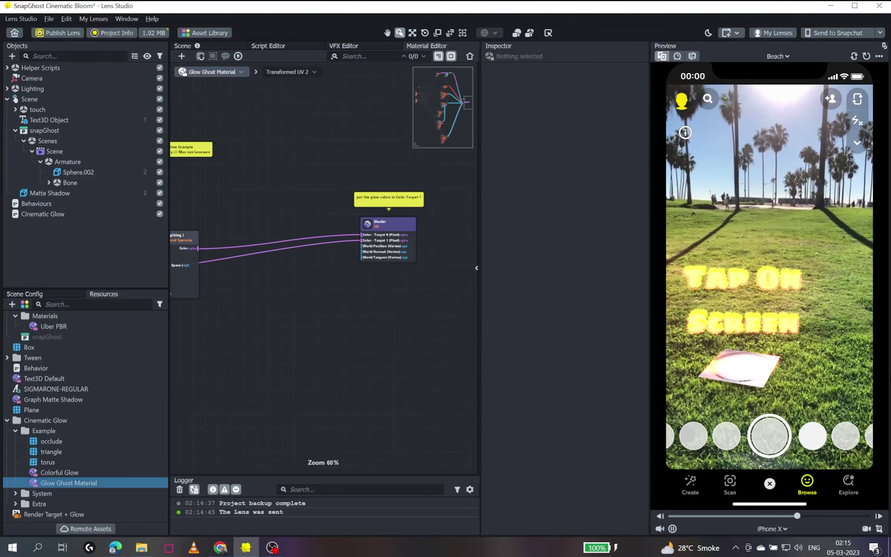
left_click(214, 390)
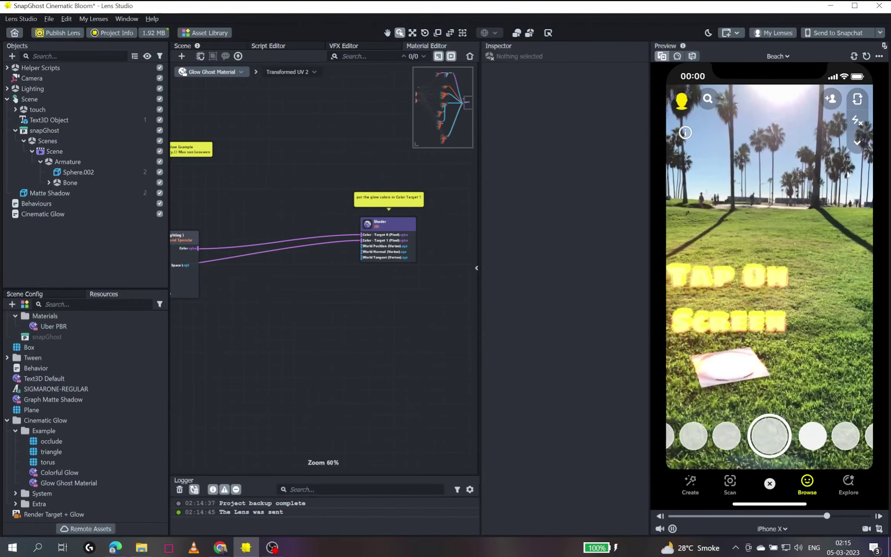
middle_click_drag(272, 198, 300, 199)
scroll(293, 199, "down", 2)
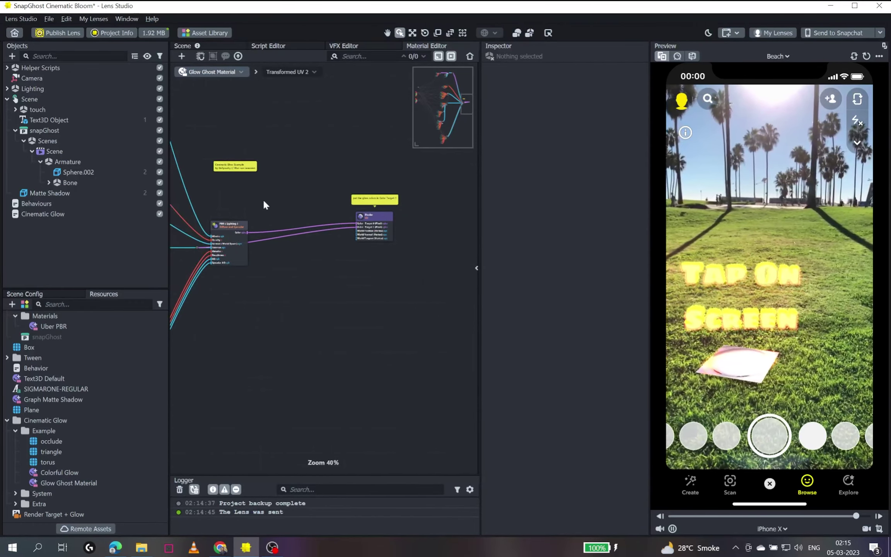
Return to the 3D scene, locate the Cinematic Glow Renderer material referenced by the Cinematic Glow script and open its settings
left_click(203, 44)
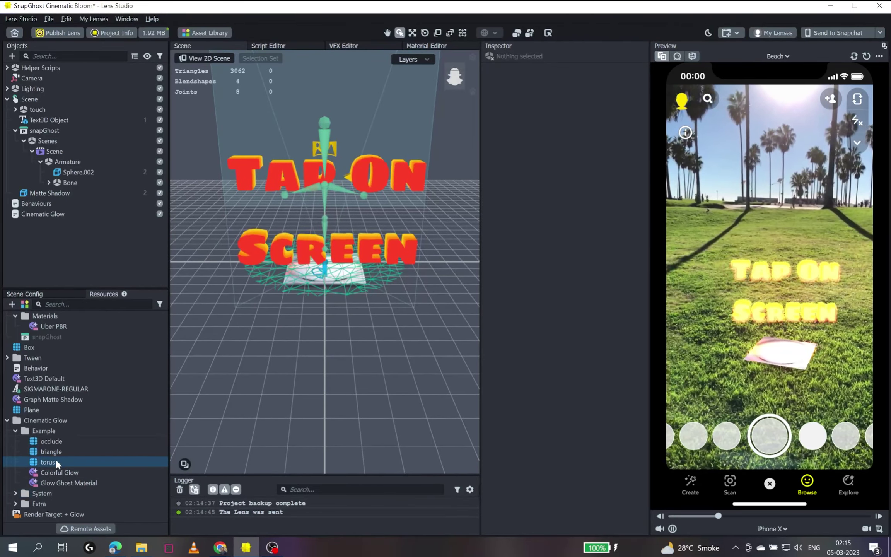
scroll(332, 354, "down", 1)
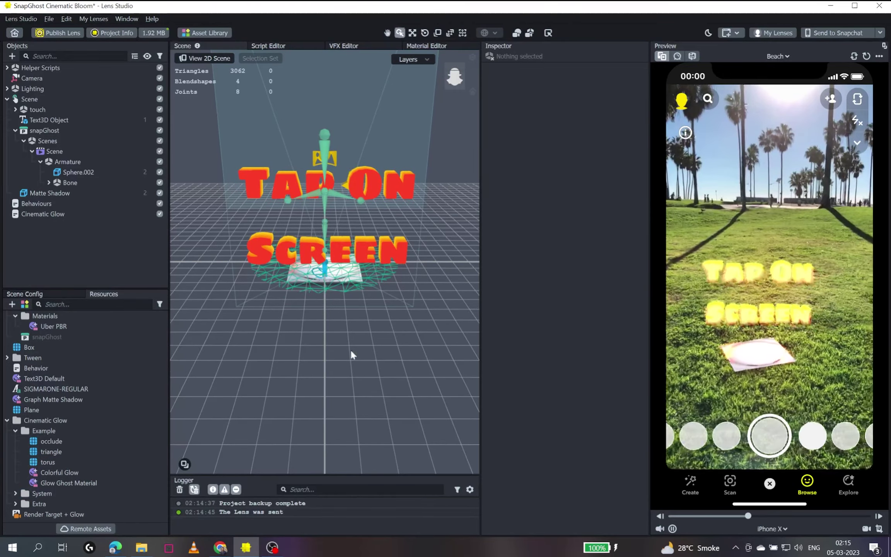
left_click(95, 213)
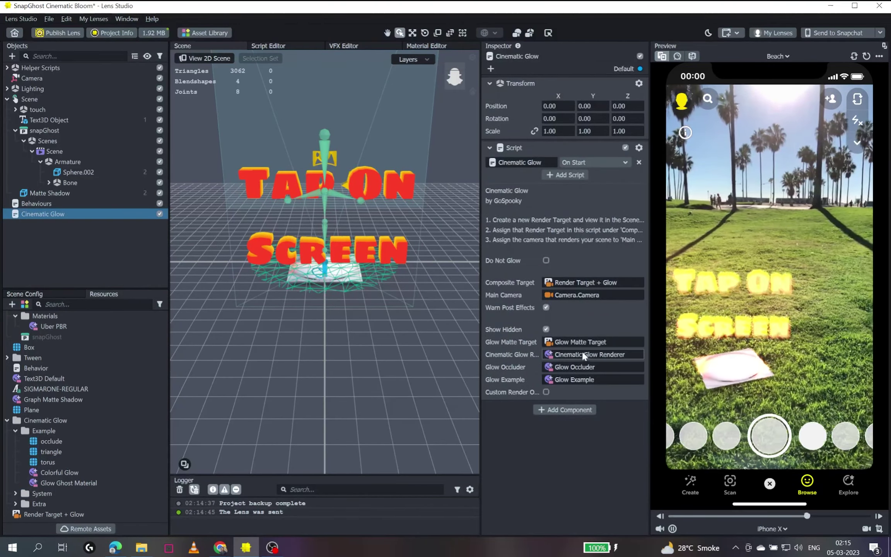
right_click(583, 353)
left_click(612, 377)
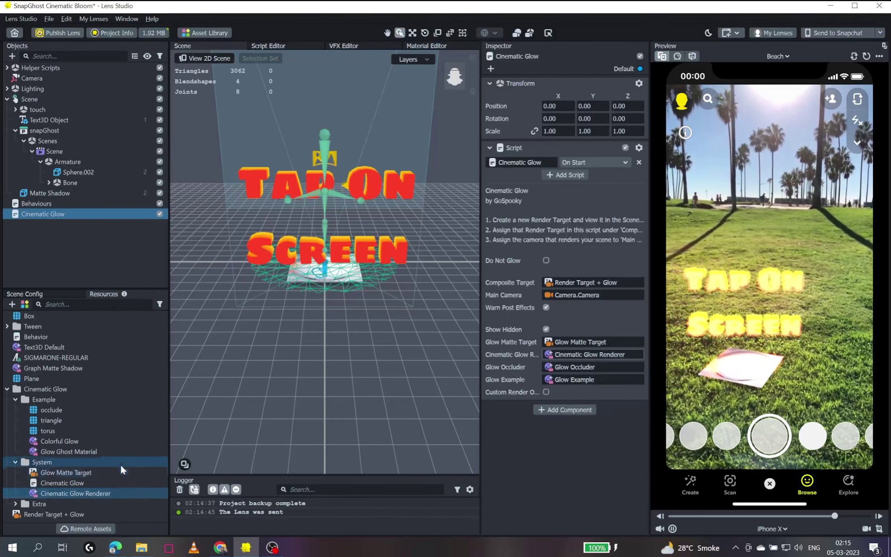
left_click(110, 491)
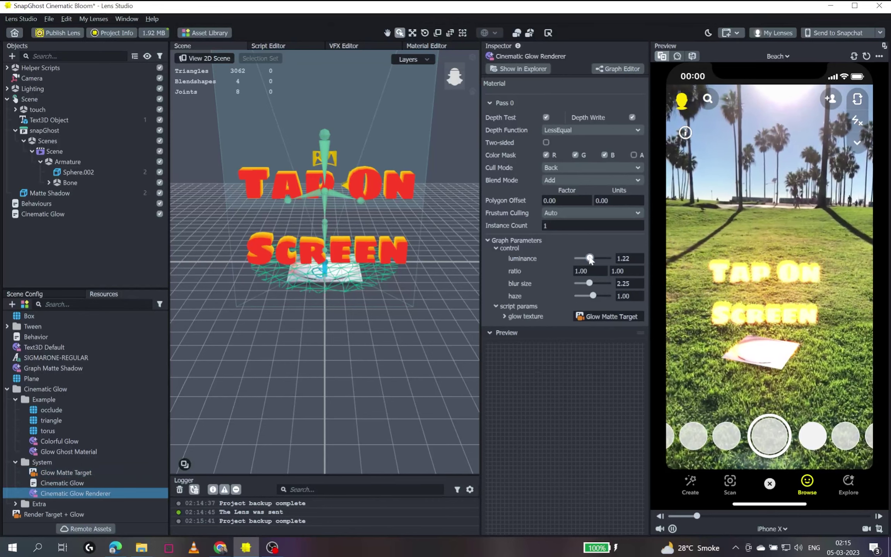
Set the glow renderer's luminance to about 1.12, blur size to about 3.56 and haze to about 0.81, and check the ghost in the preview
left_click_drag(590, 259, 594, 297)
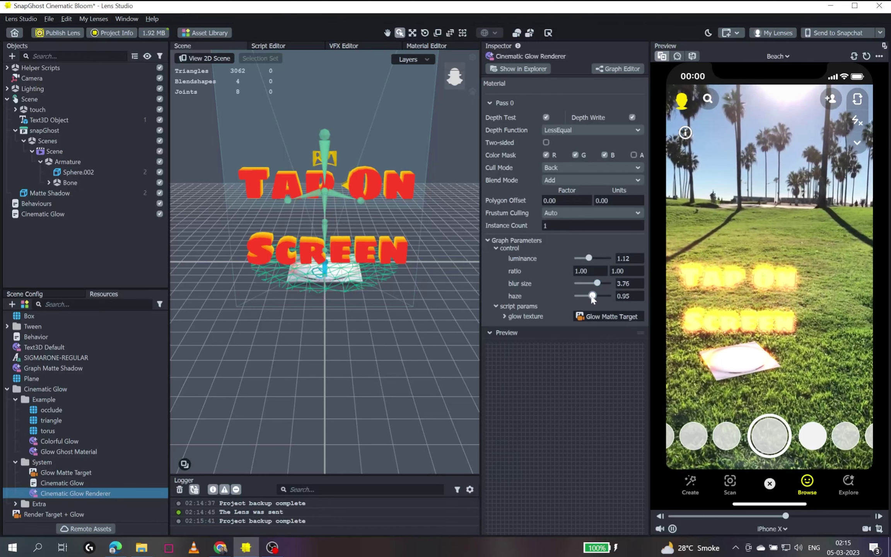
left_click_drag(597, 284, 596, 284)
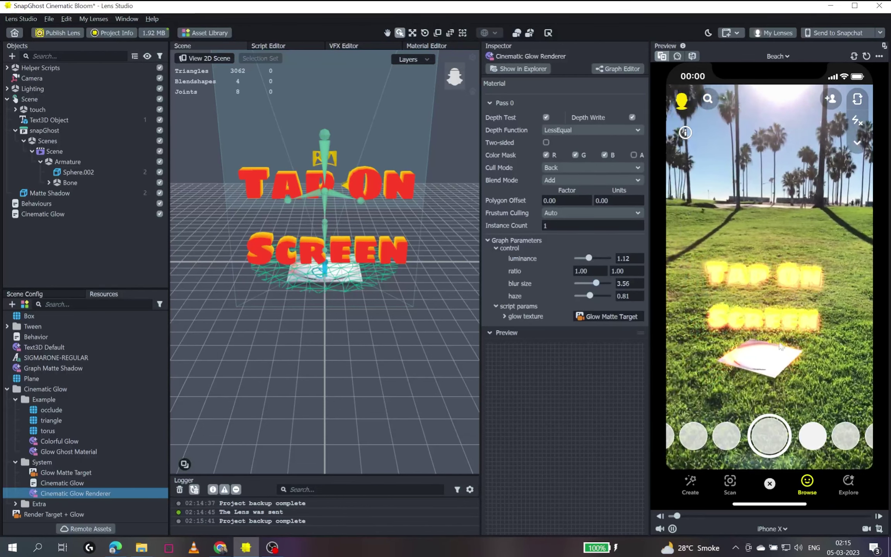
left_click(768, 381)
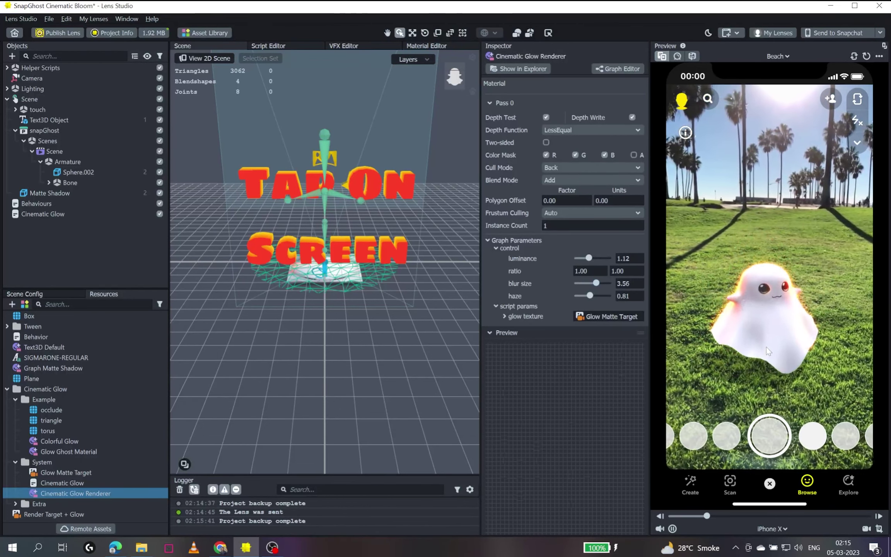
left_click_drag(773, 326, 772, 343)
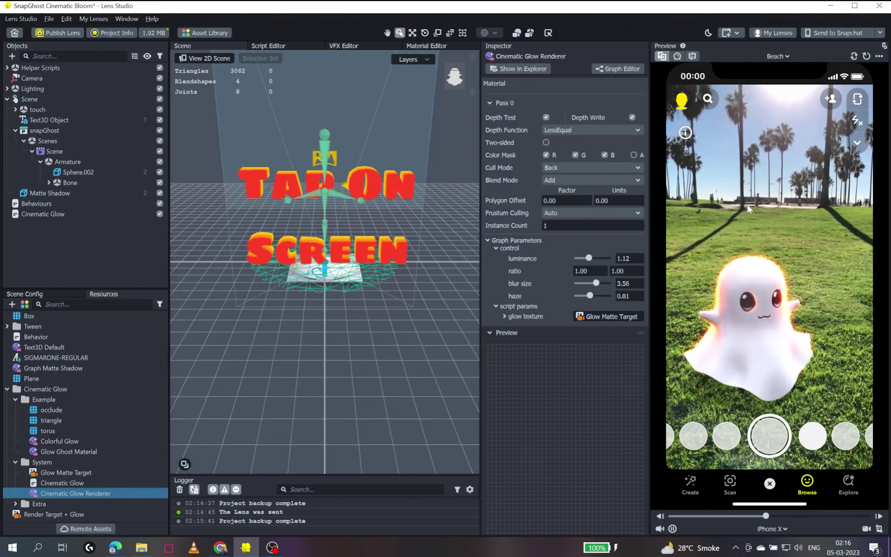
Reset the lens preview and save the project
left_click(867, 56)
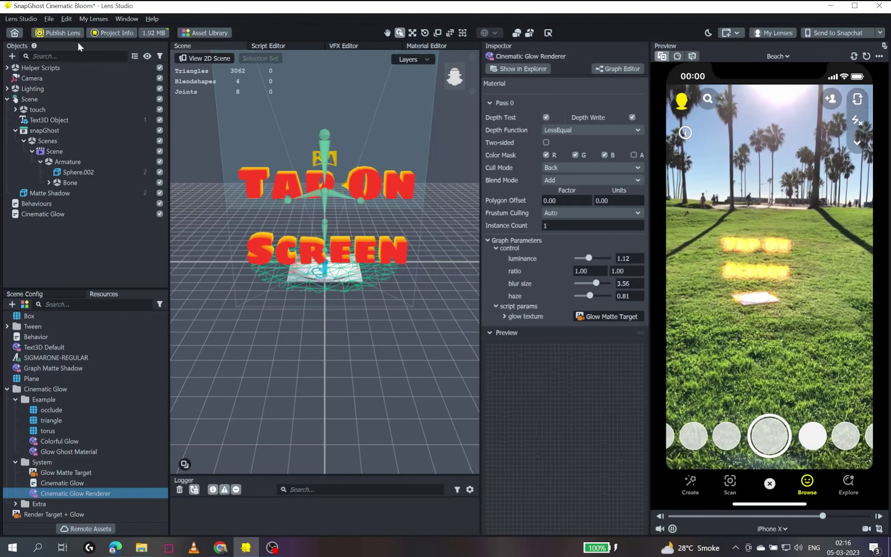
left_click(49, 19)
left_click(76, 89)
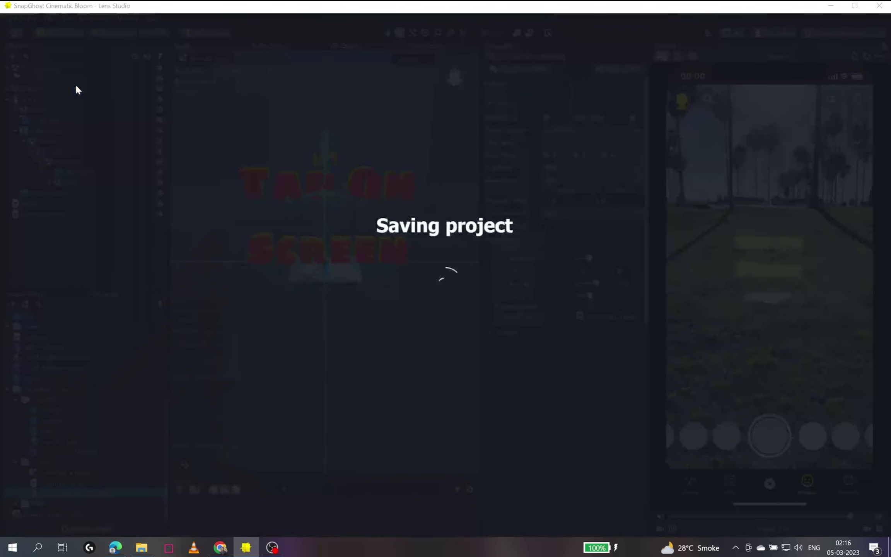